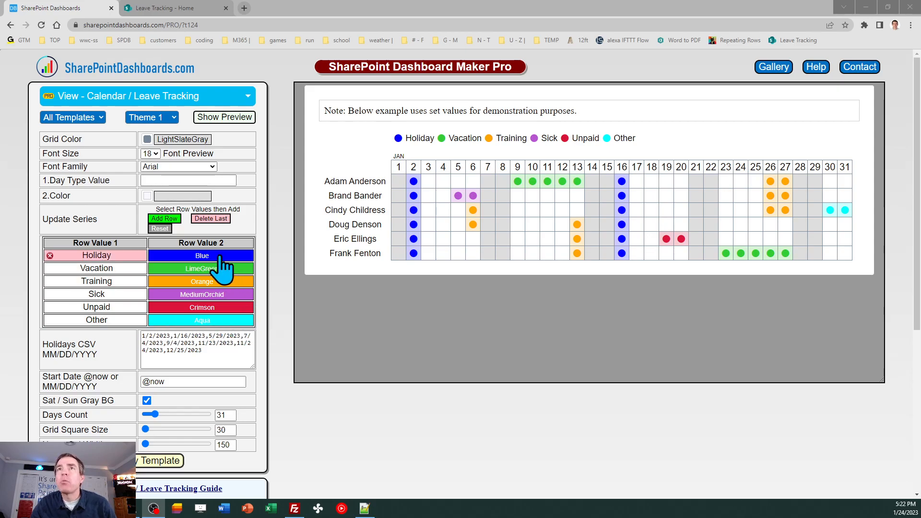
Preview Theme 2 and Theme 3 on the Calendar / Leave Tracking template and switch back to Theme 1
click(169, 120)
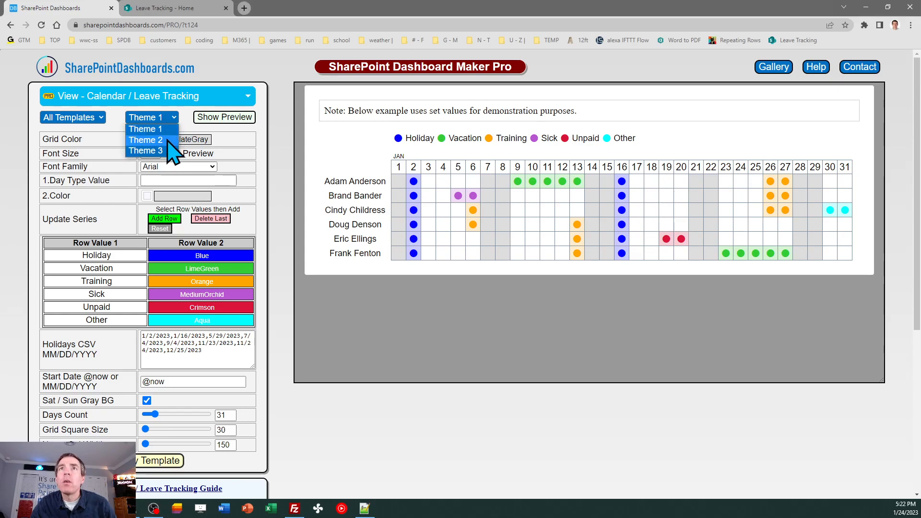
click(168, 140)
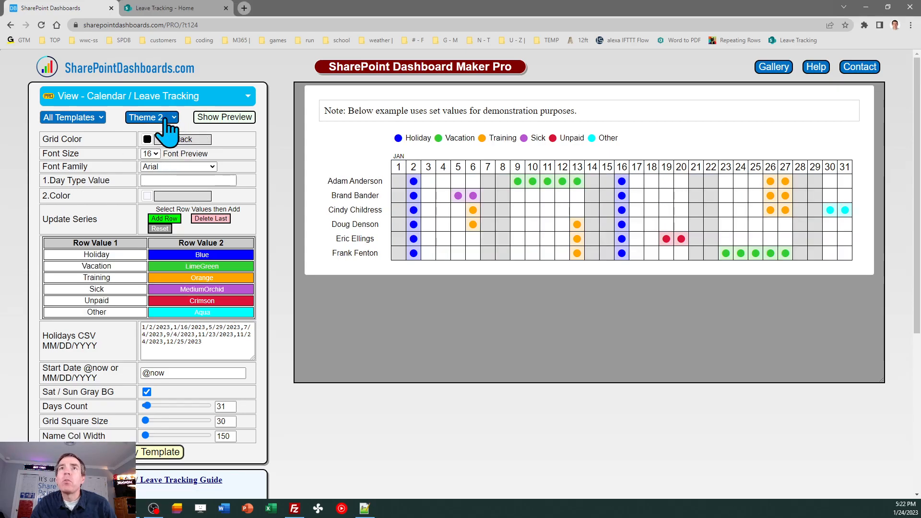
click(165, 119)
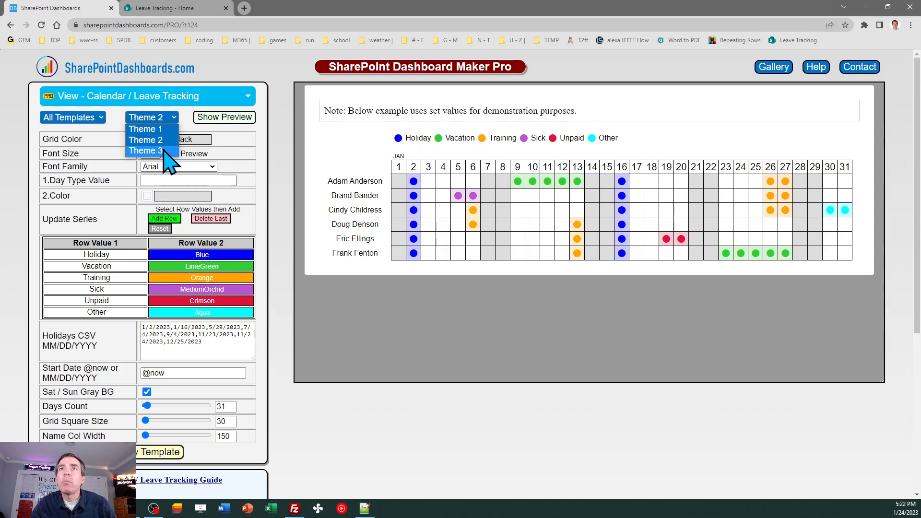
click(166, 151)
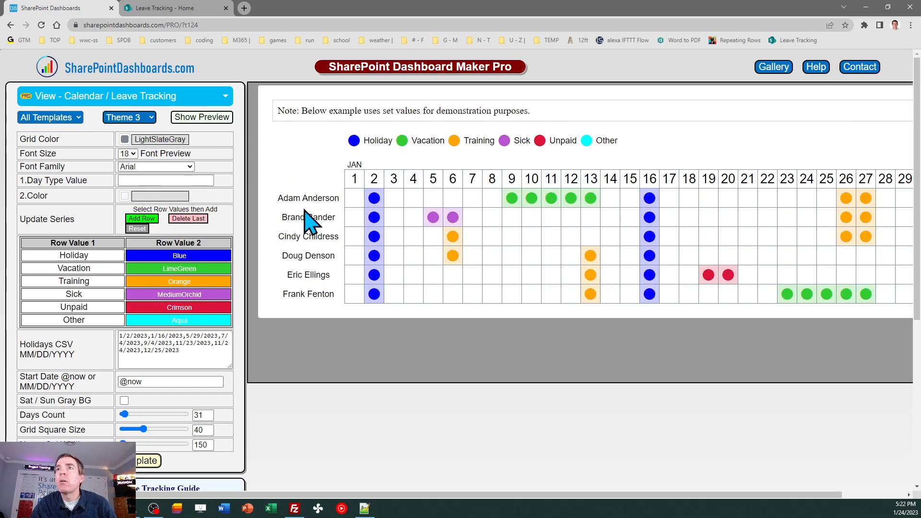
click(144, 118)
click(149, 139)
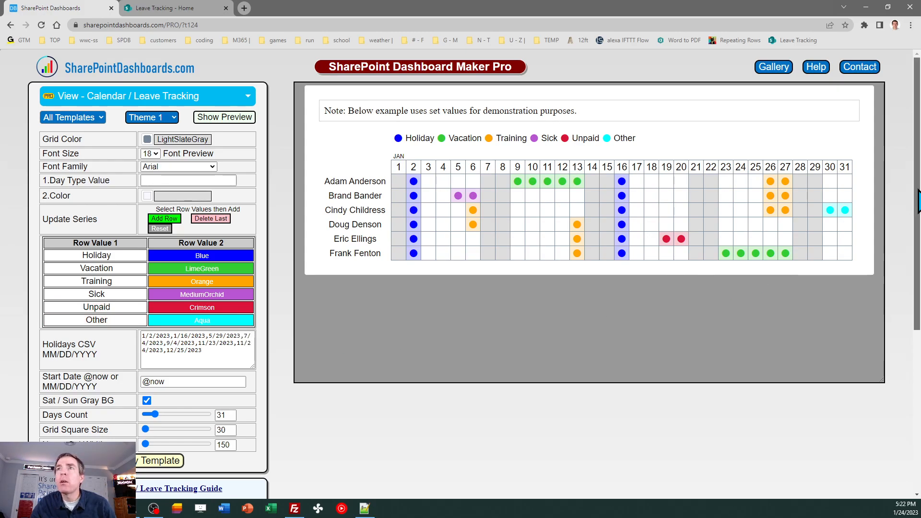
Review the remaining template settings and the Leave Tracking guide's required list template and notes
drag(918, 199, 919, 377)
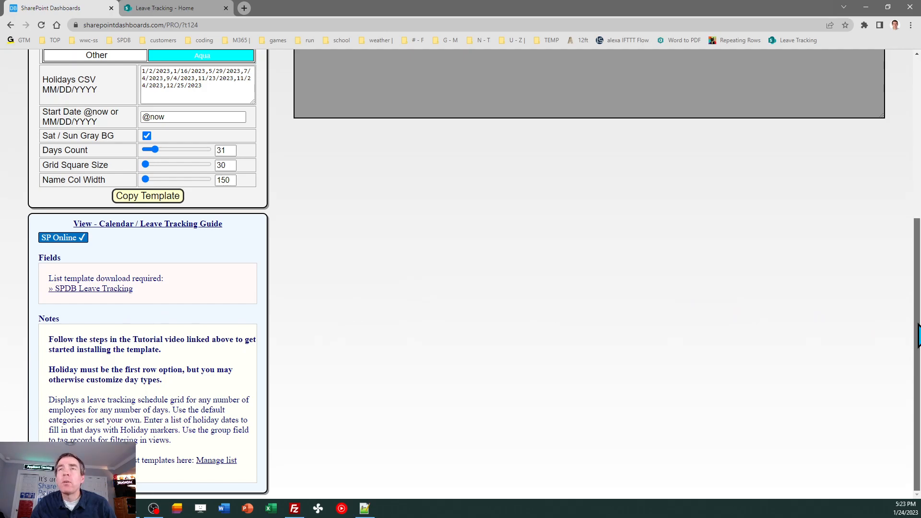
drag(918, 336, 919, 175)
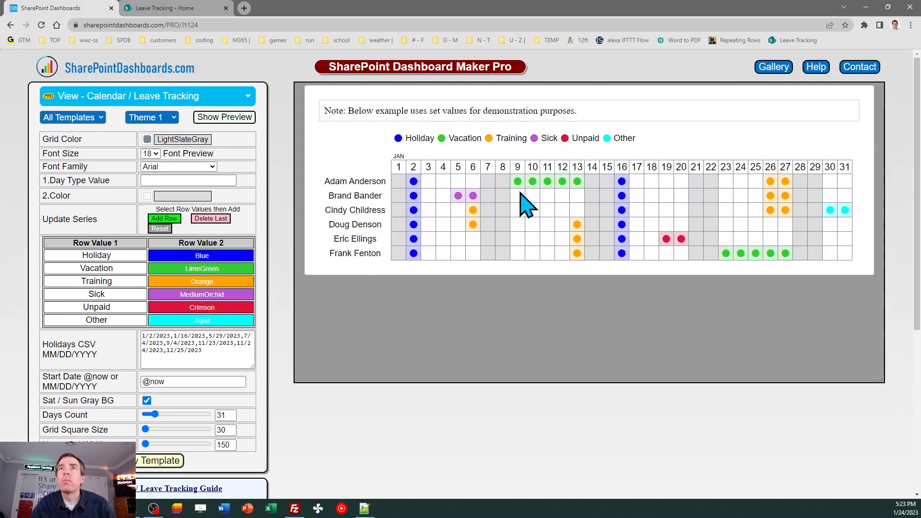
Switch to the Leave Tracking SharePoint site and open the List Template Gallery from its full site settings
click(170, 8)
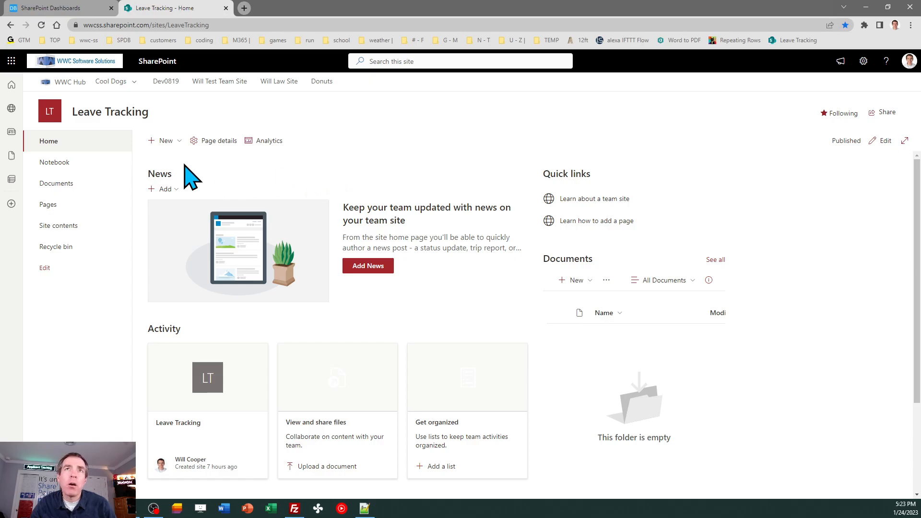
click(864, 60)
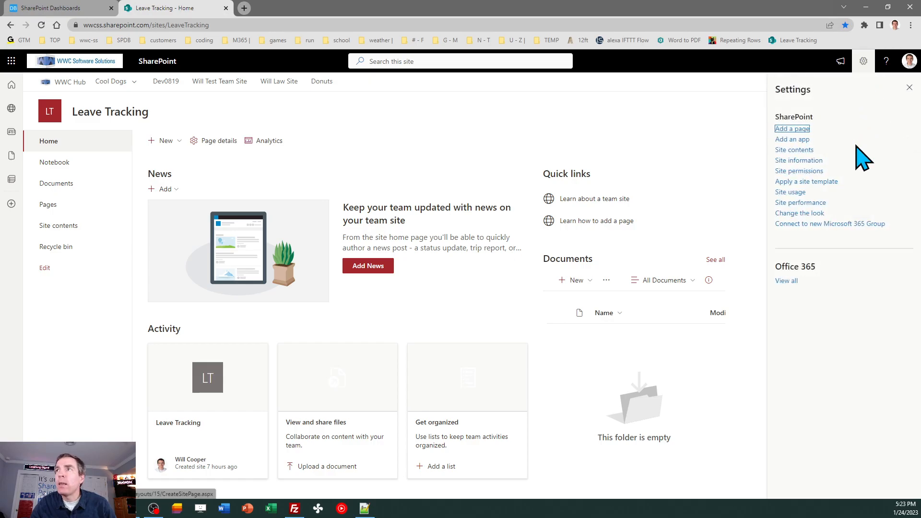
click(799, 161)
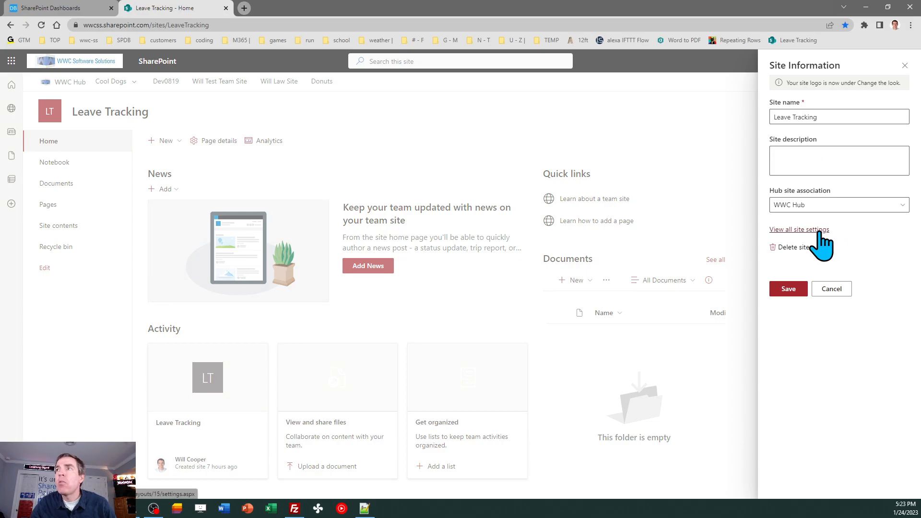
click(820, 231)
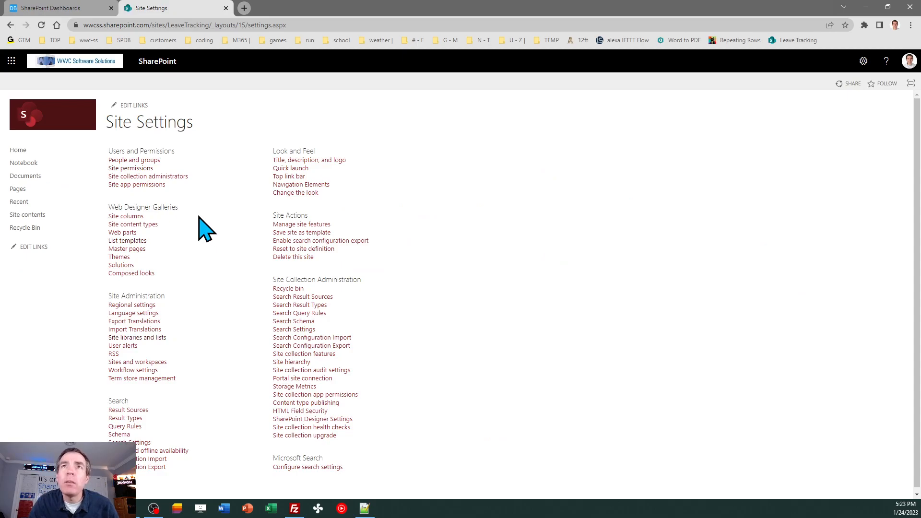
drag(182, 208, 109, 207)
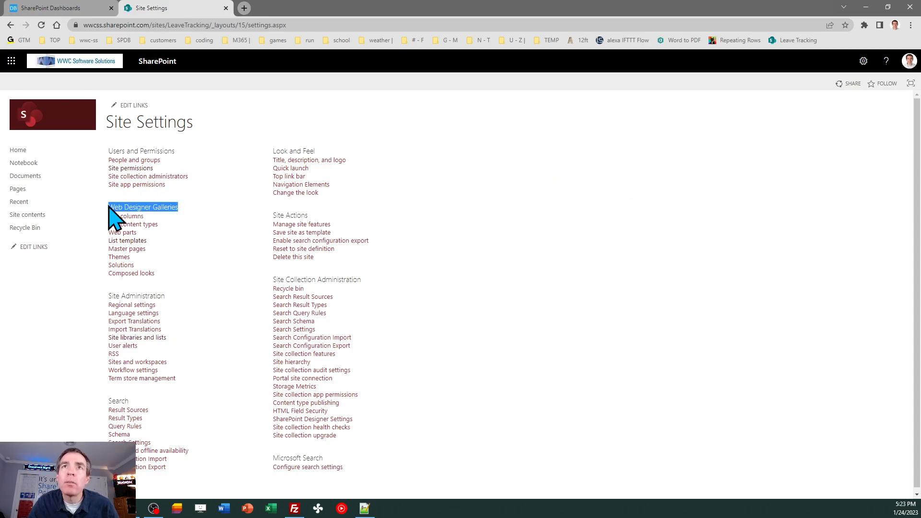
click(137, 241)
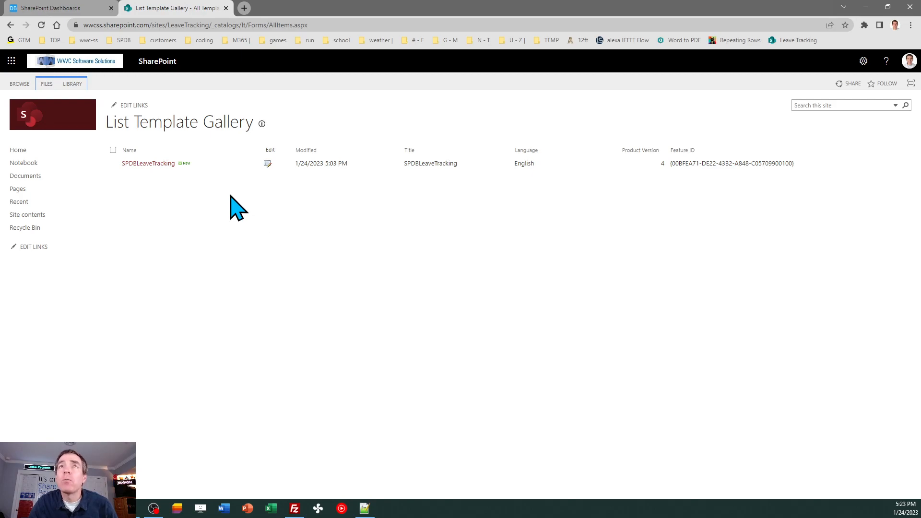
Consult the dashboard site's help guide on managing list templates, close it, and return to the List Template Gallery
click(69, 12)
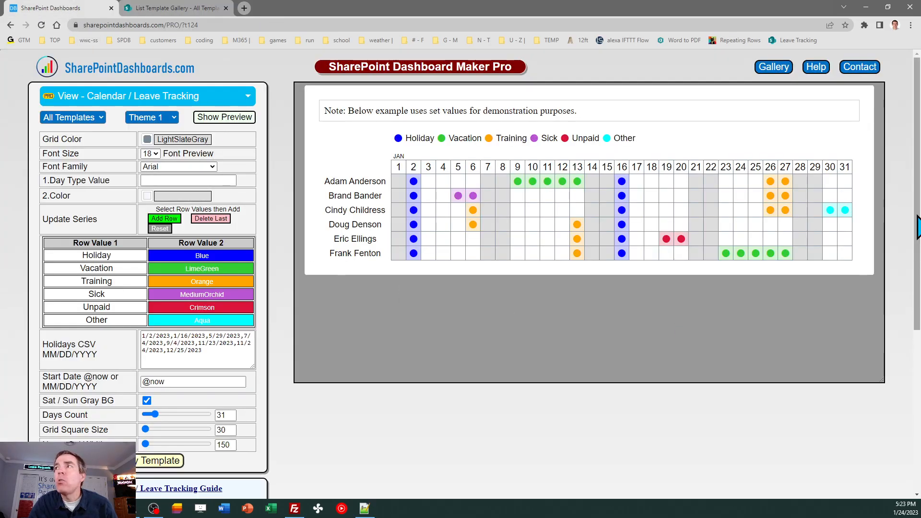
scroll(917, 225, down, 6)
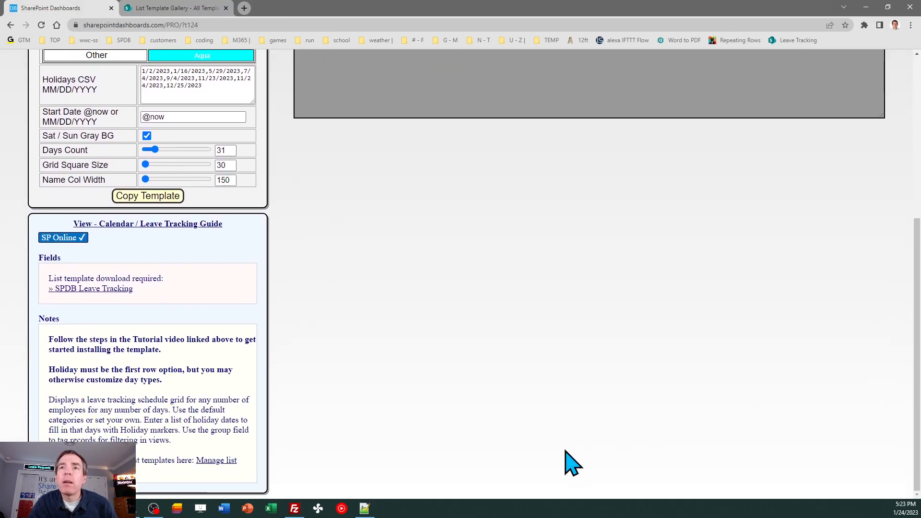
click(216, 462)
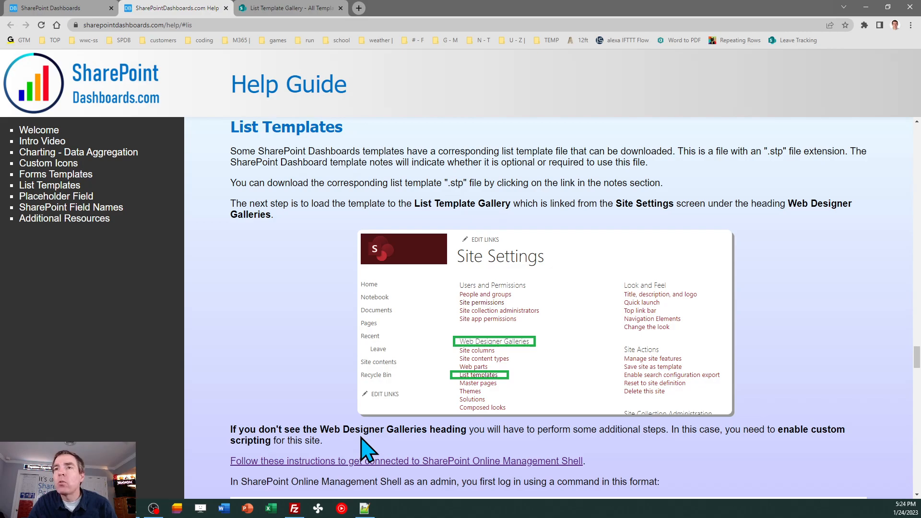
drag(917, 363, 918, 331)
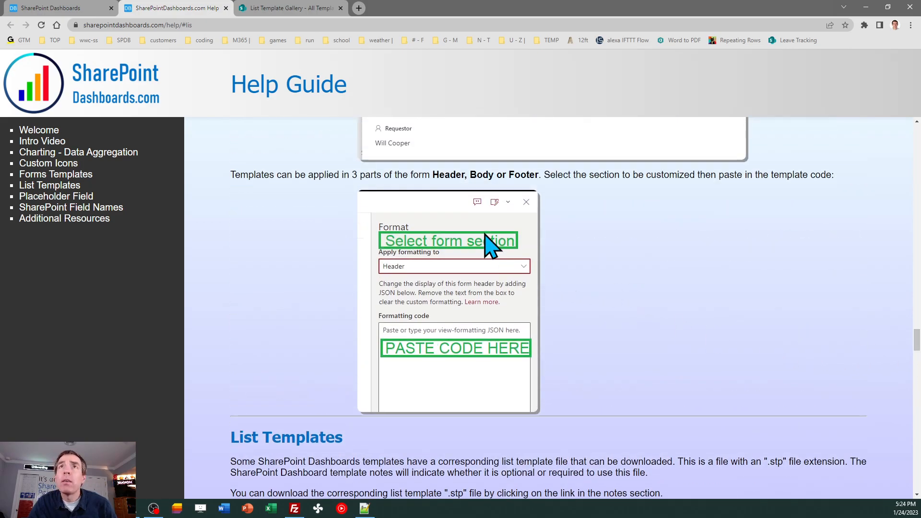
click(226, 7)
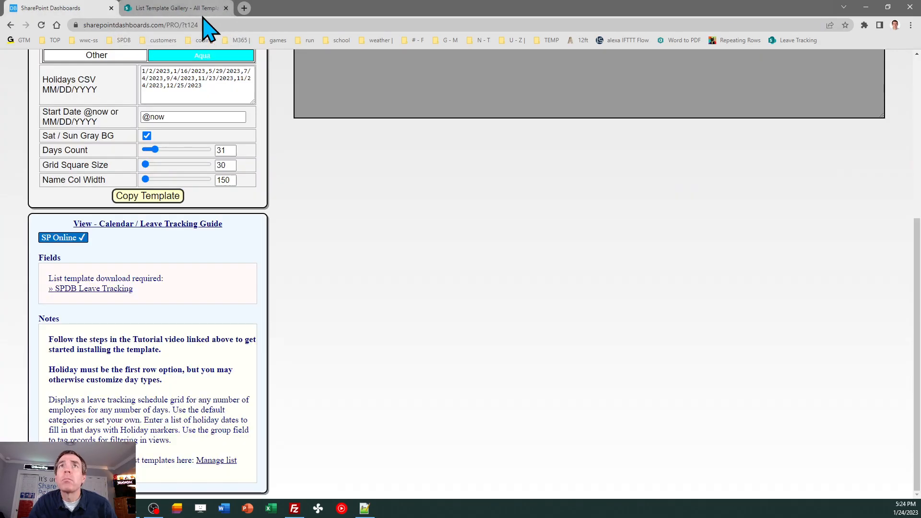
click(162, 8)
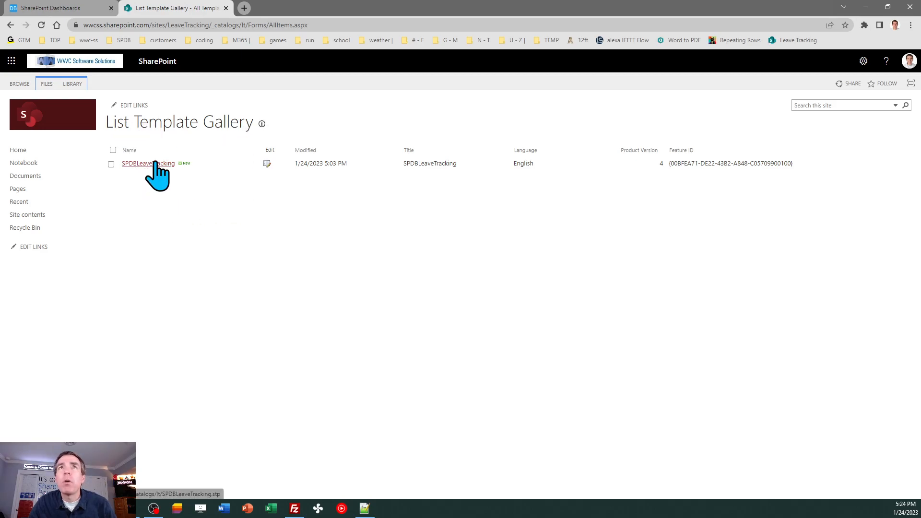
Open the upload dialog for adding a template to the gallery and cancel it without choosing a file
click(47, 84)
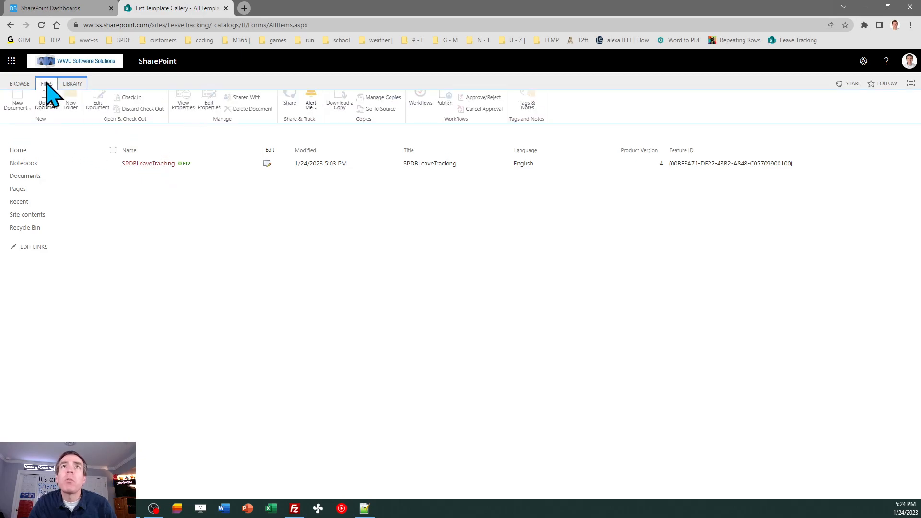
click(45, 110)
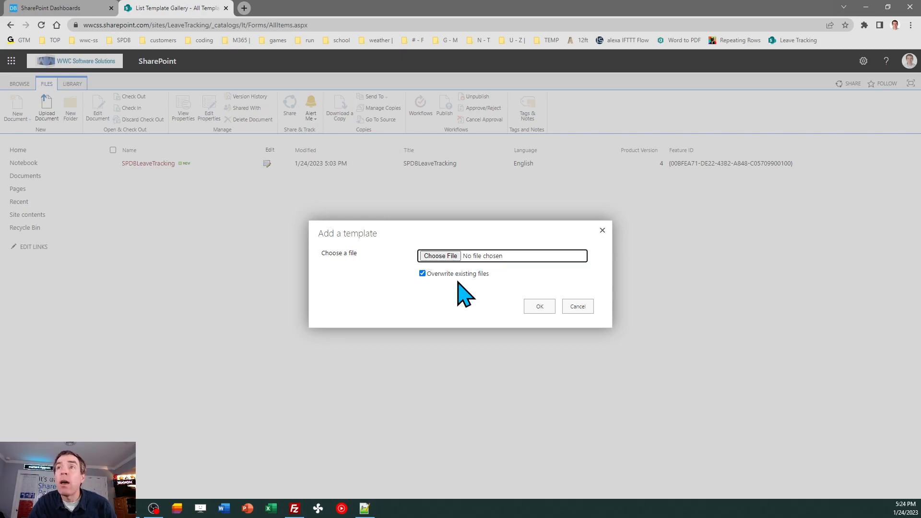
click(577, 310)
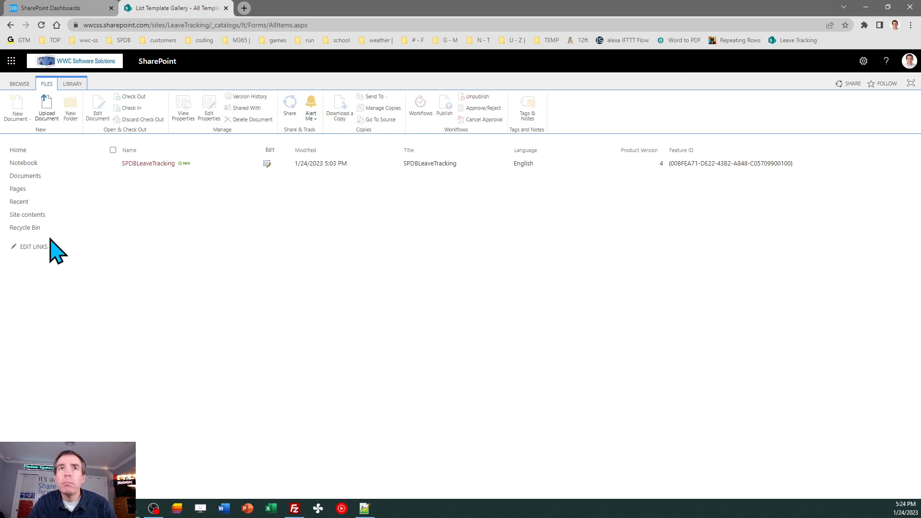
Go to the site contents and browse the apps available to add until the SPDBLeaveTracking template is listed
click(21, 218)
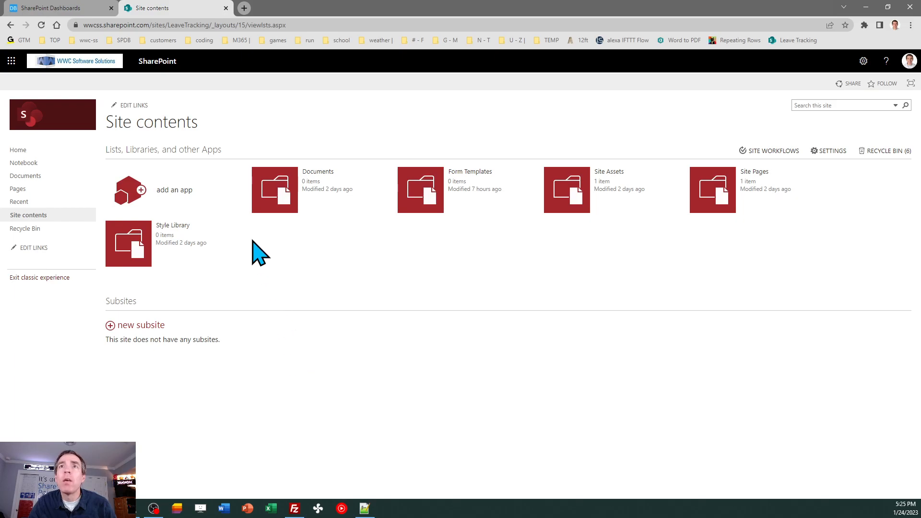
click(174, 187)
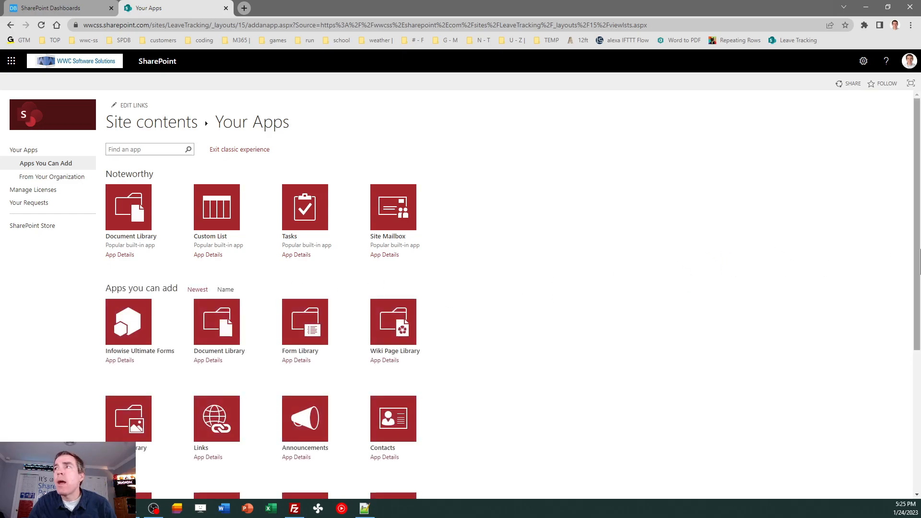
drag(917, 241, 917, 387)
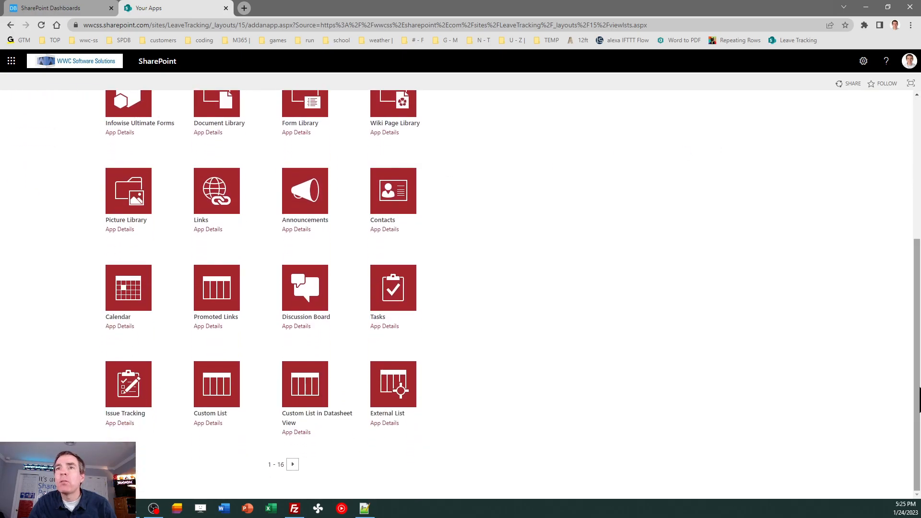
click(293, 464)
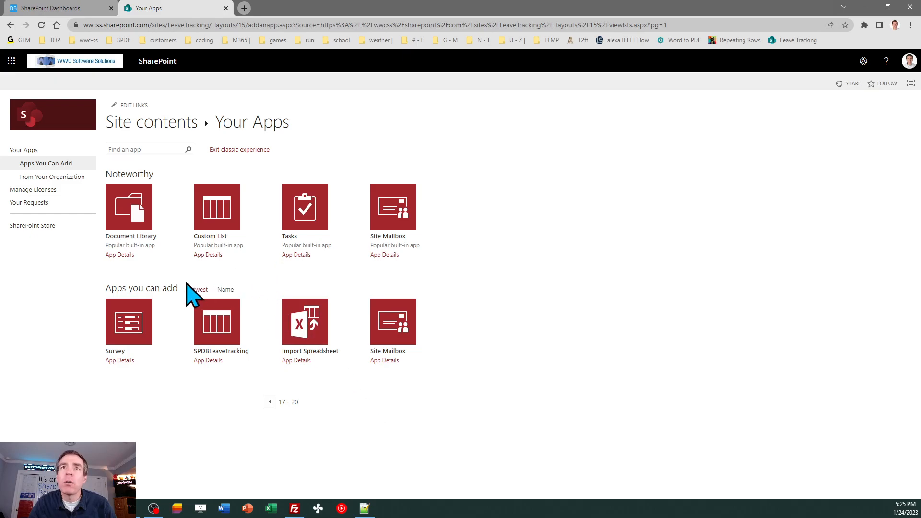
drag(176, 288, 103, 293)
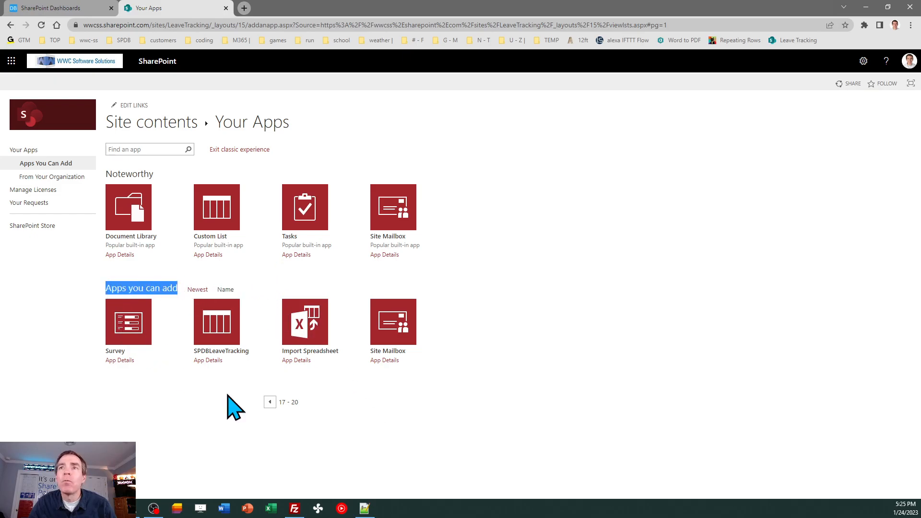
click(382, 427)
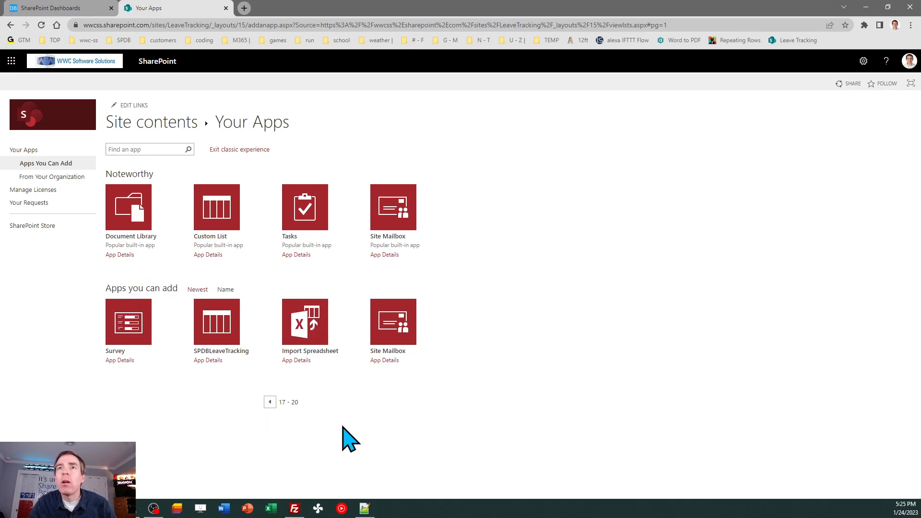
Create a list named "Leave Tracking" from the SPDBLeaveTracking template
click(211, 315)
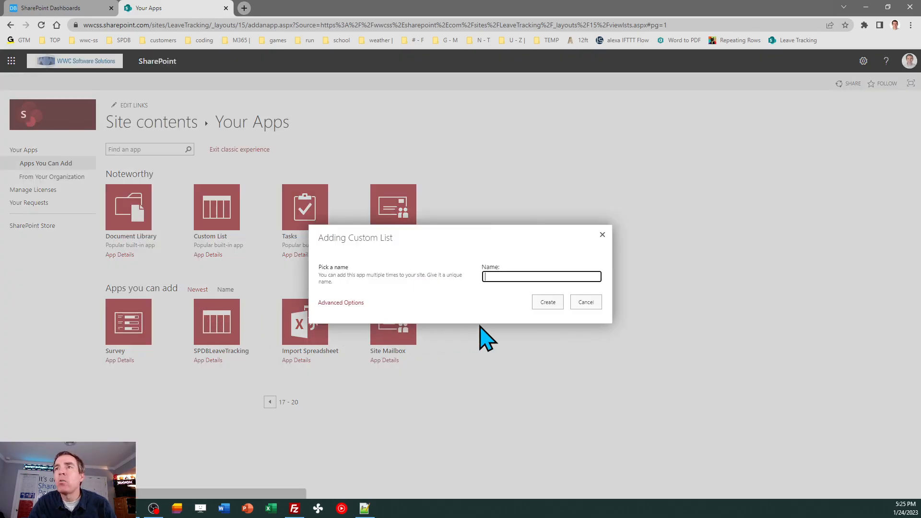
text(Leave Tracking)
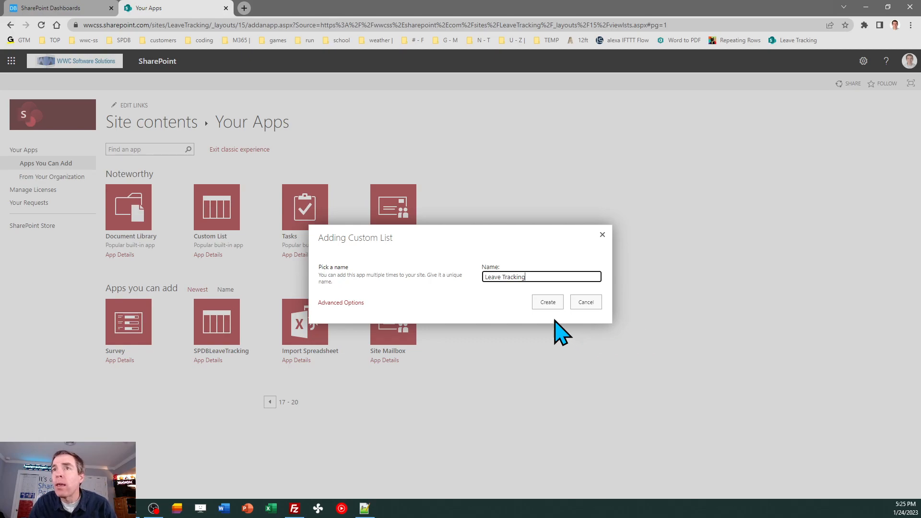
click(537, 307)
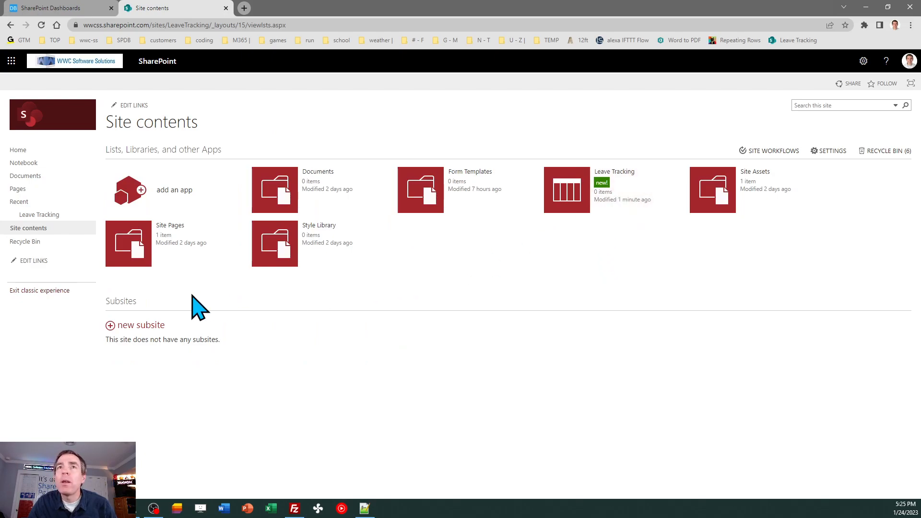
Exit the classic experience and open the new Leave Tracking list
click(47, 291)
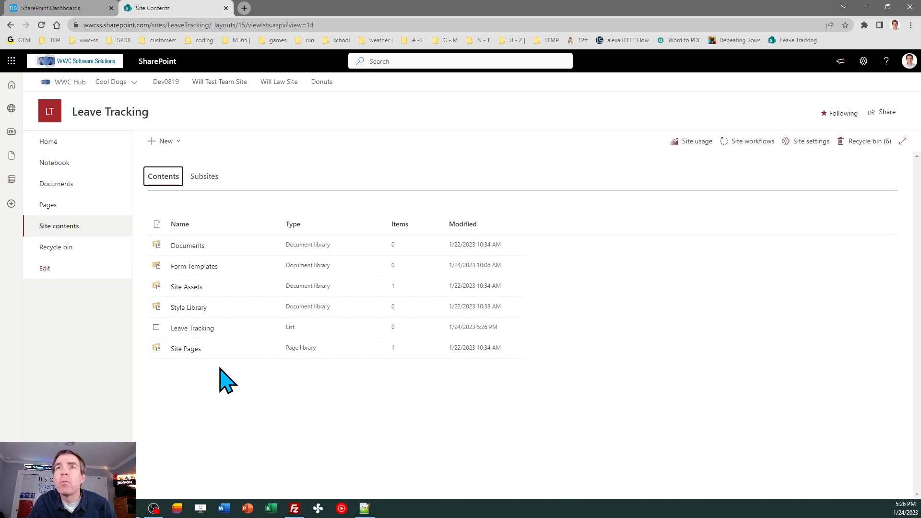
click(203, 329)
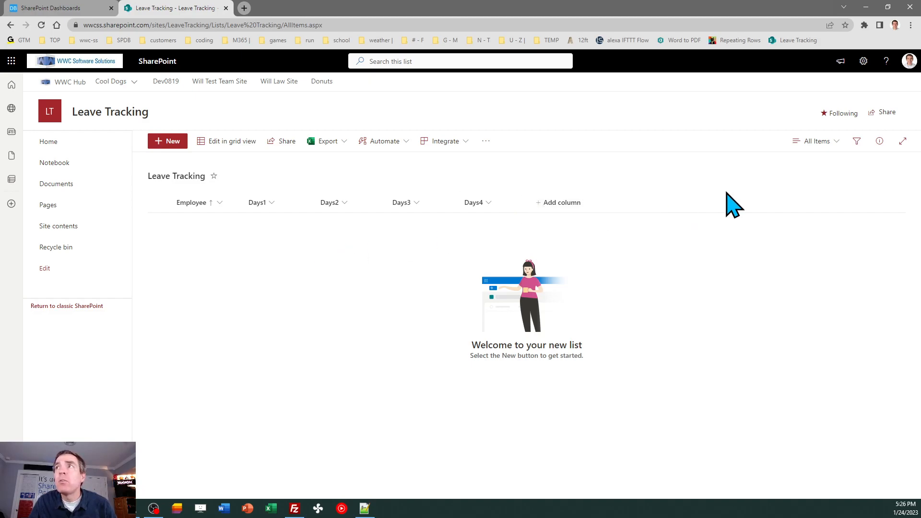
Start a new leave record, choosing the first employee from the name suggestions and entering Management as the group
click(170, 143)
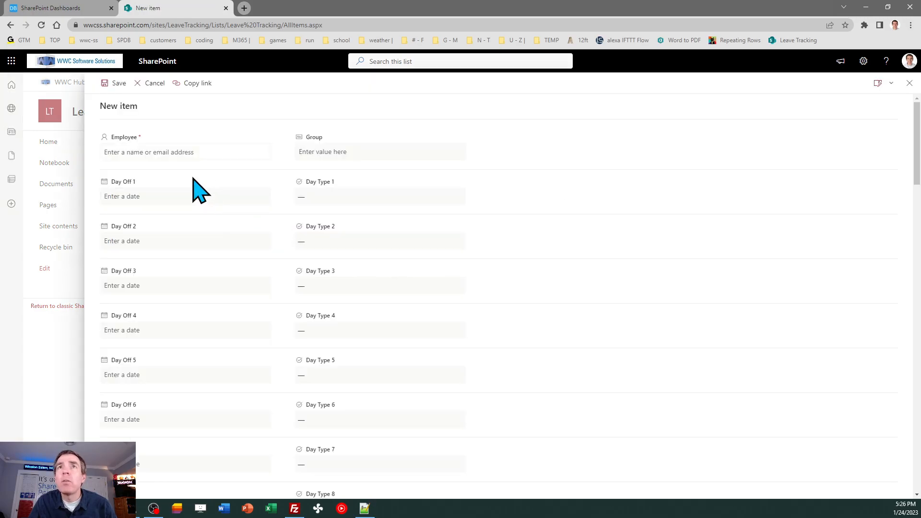
text(Will)
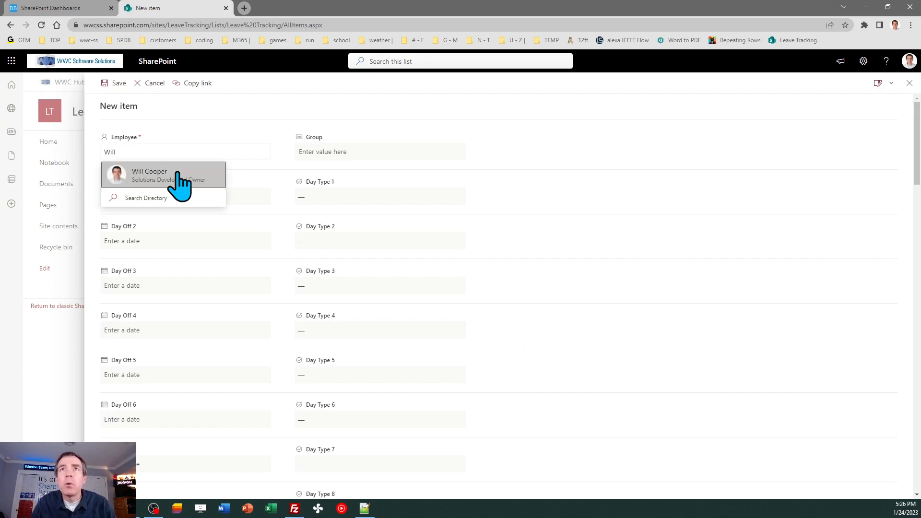
click(177, 173)
click(332, 151)
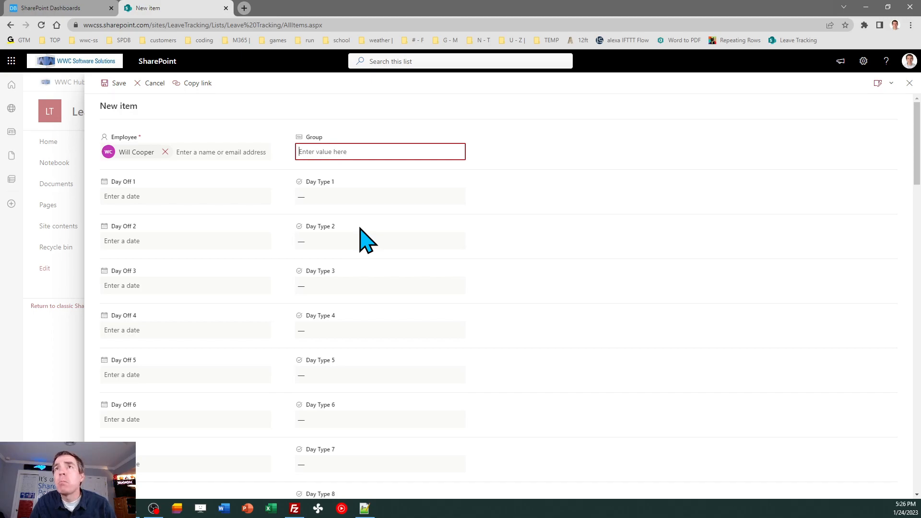
text(Management)
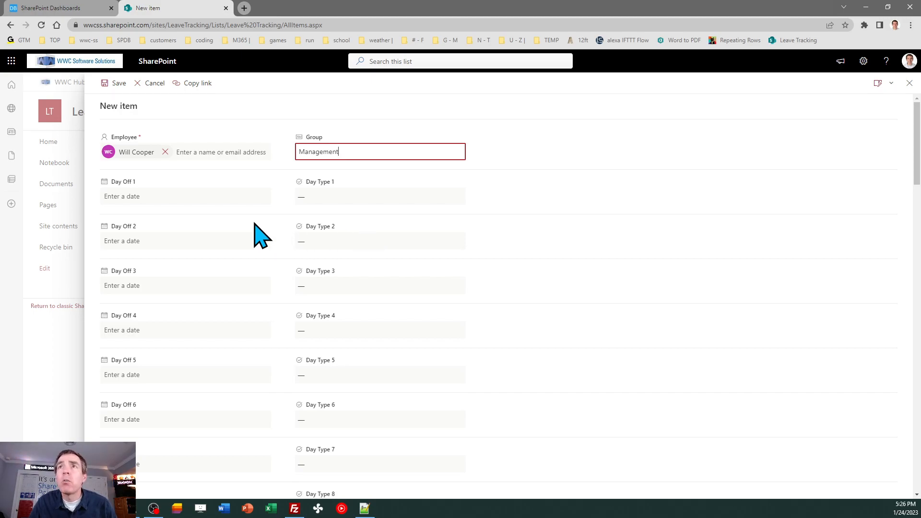
Set Day Off 1 to 1/27/2023 and its Day Type 1 to Training in the new record
click(162, 196)
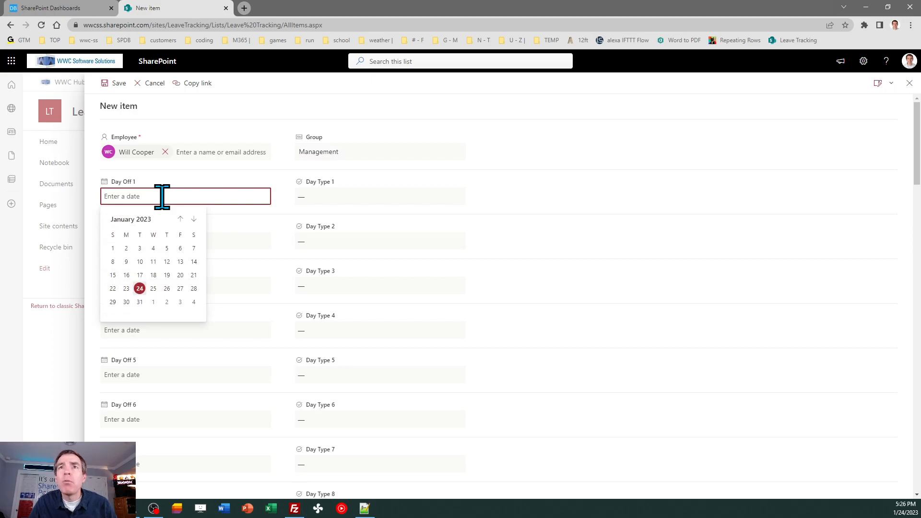
click(180, 289)
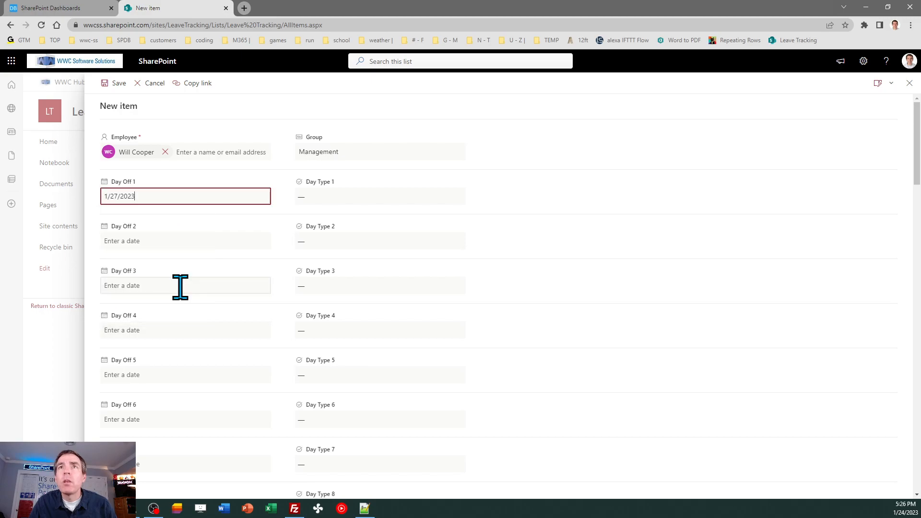
click(335, 198)
click(337, 236)
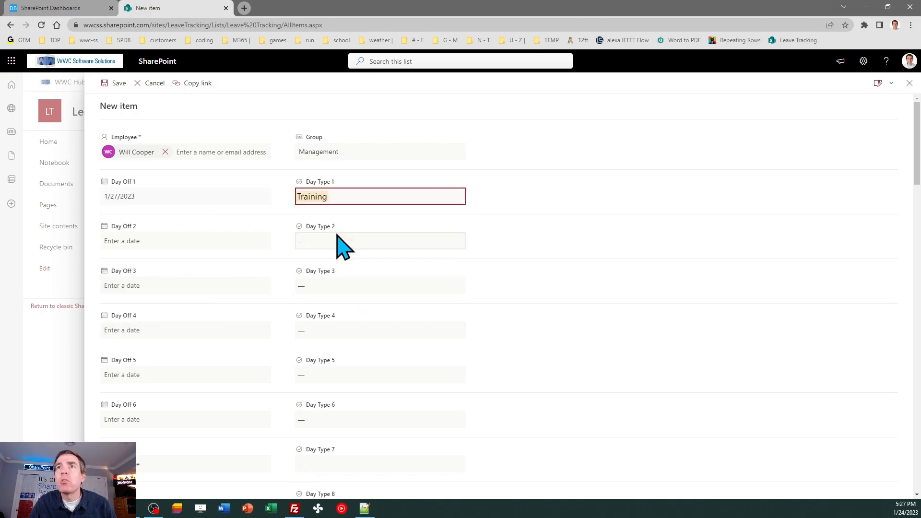
Save the leave record and switch the list to the Leave Board view
click(118, 86)
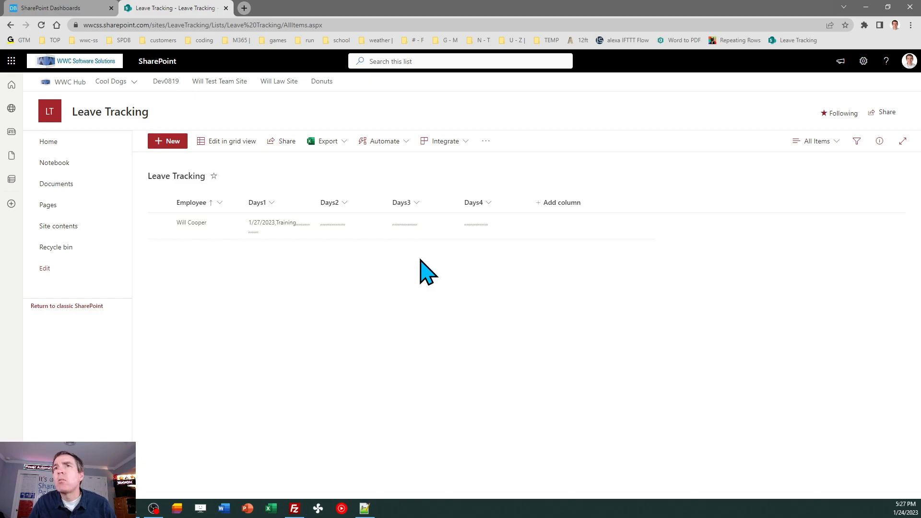
click(818, 141)
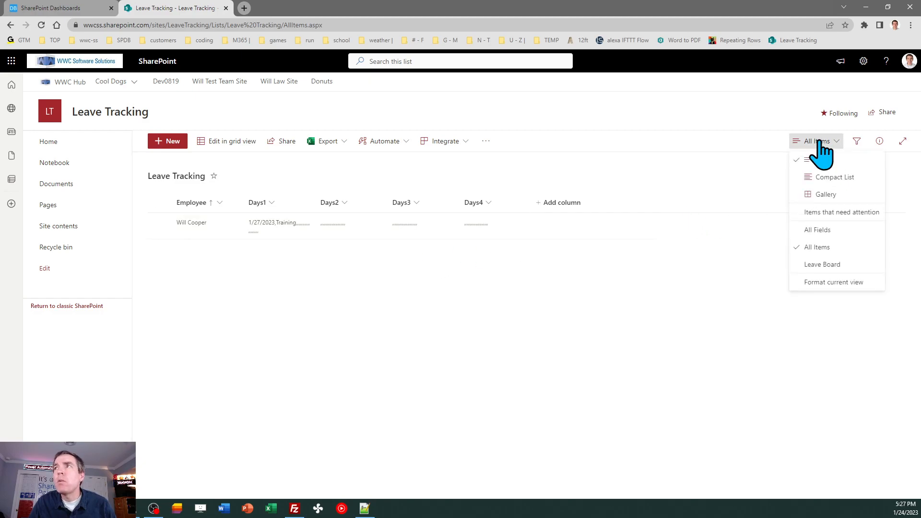
click(824, 266)
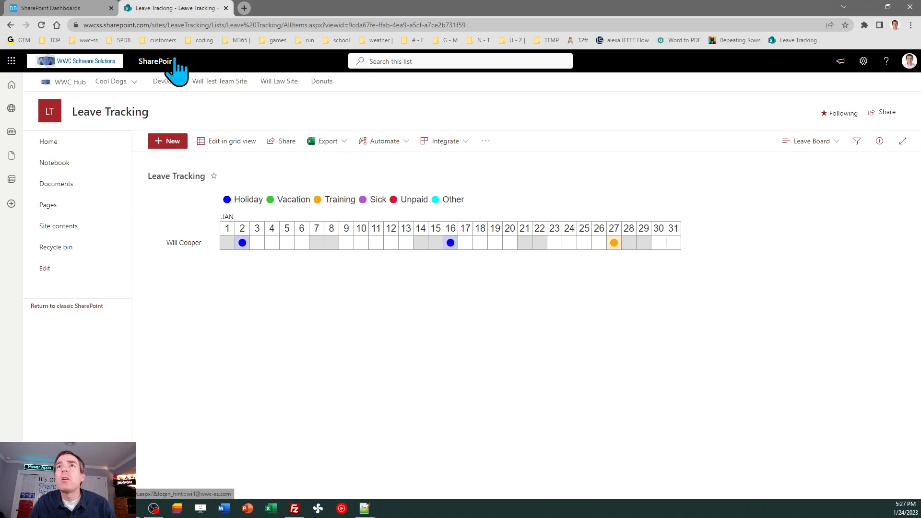
click(60, 8)
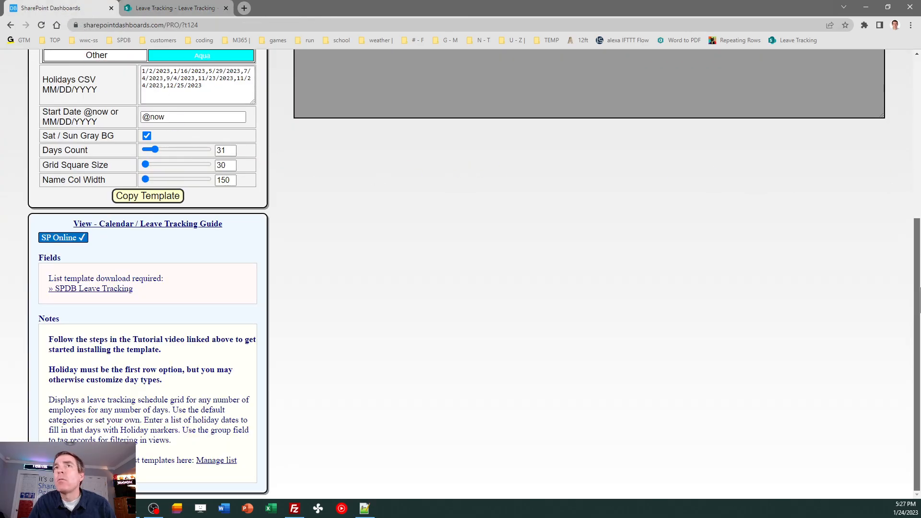
drag(918, 300, 918, 139)
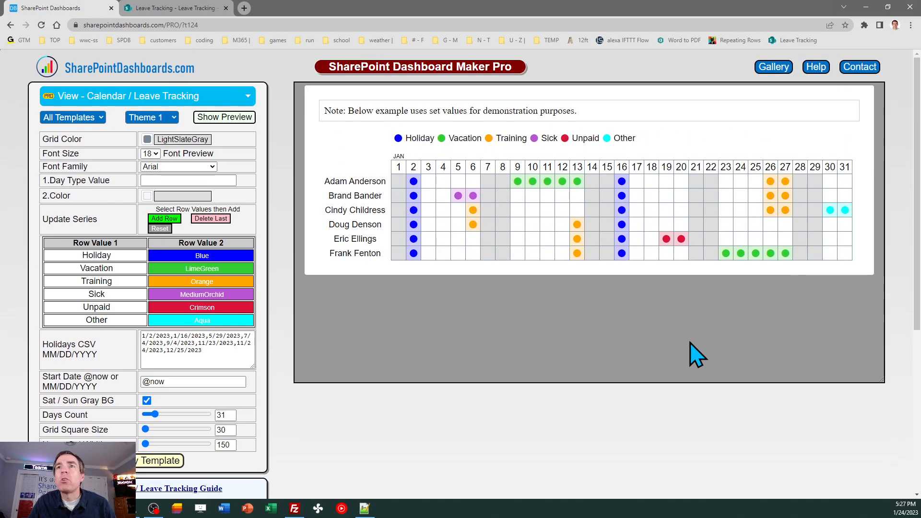
click(151, 461)
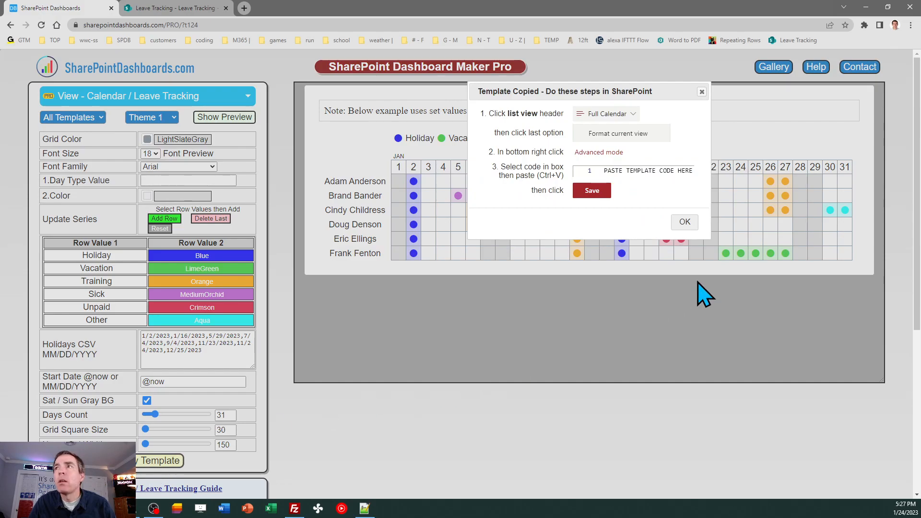
click(685, 222)
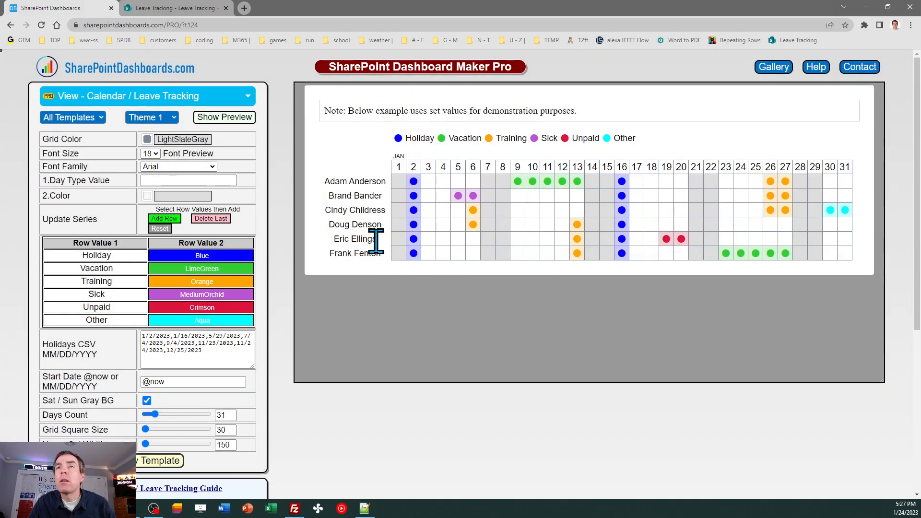
Return to the SharePoint list, replace the Leave Board view's formatting JSON with the copied template code, and save it
click(173, 8)
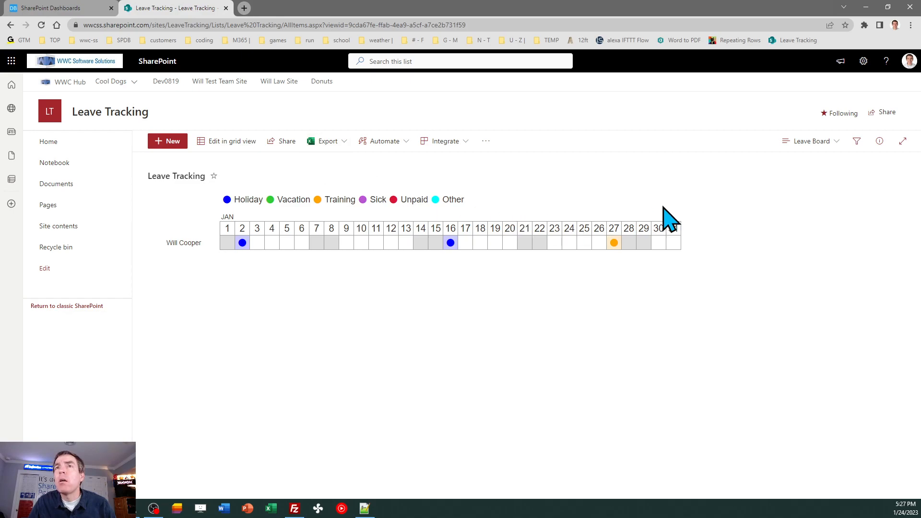
click(808, 141)
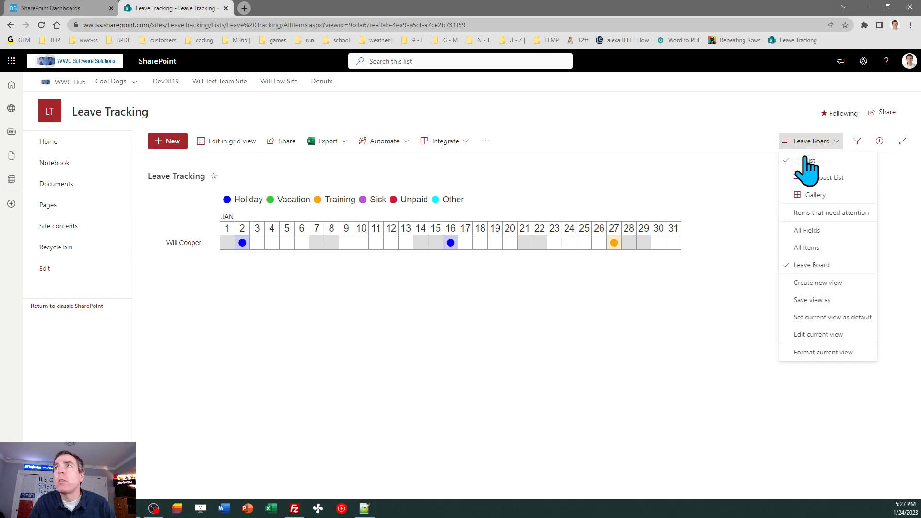
click(834, 354)
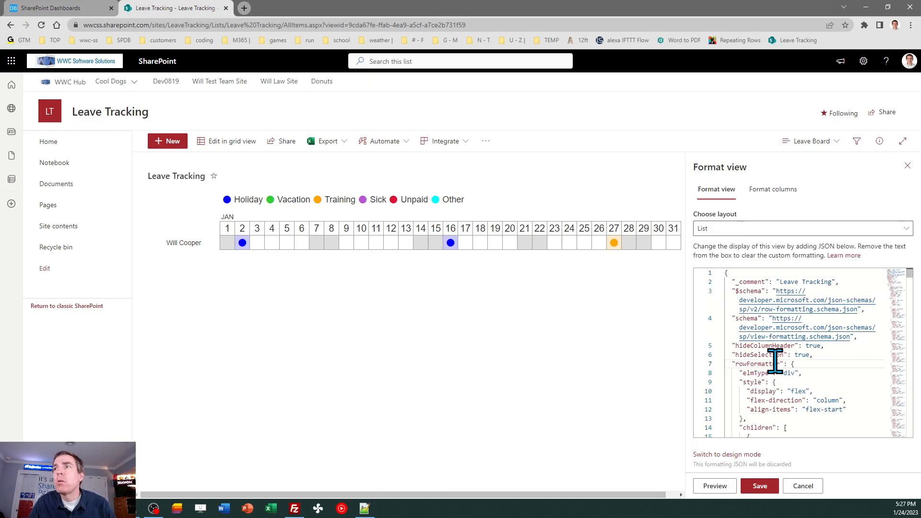
key(ctrl+a)
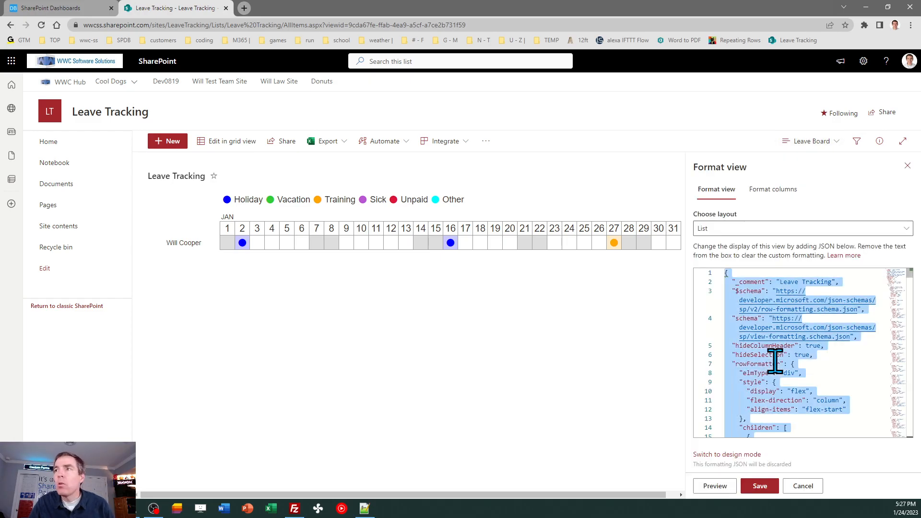
key(ctrl+End)
click(768, 485)
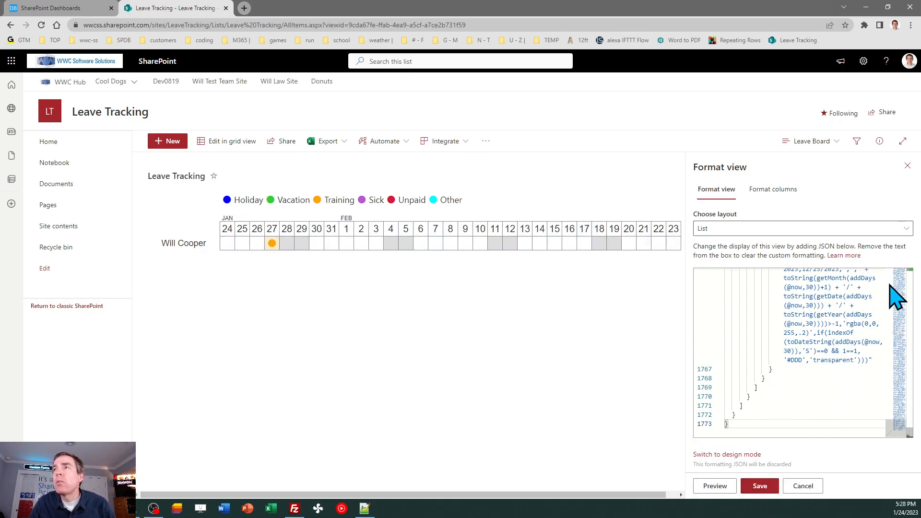
click(906, 168)
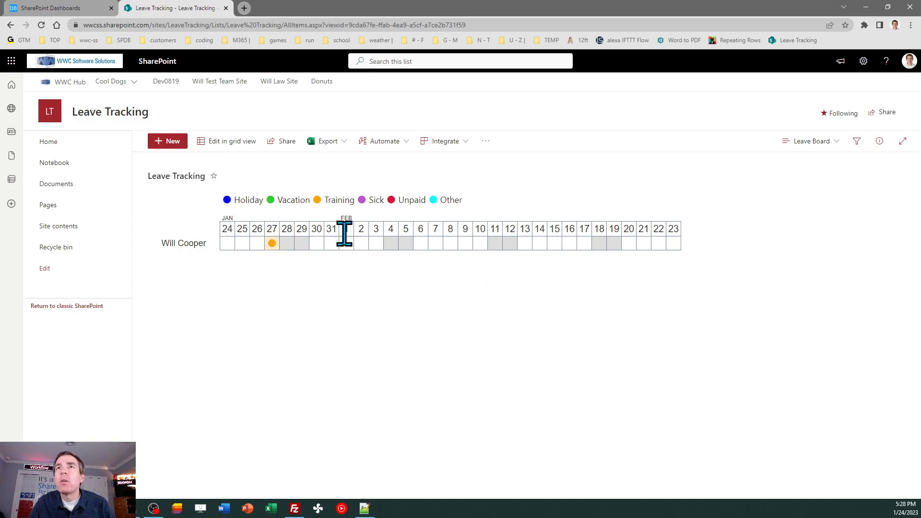
Start another leave record for a second employee, with Management as the group
click(168, 142)
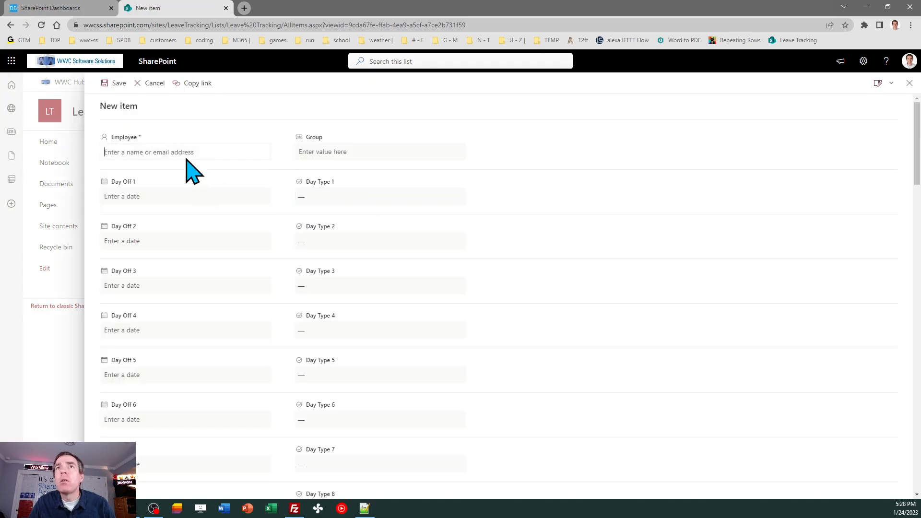
click(173, 151)
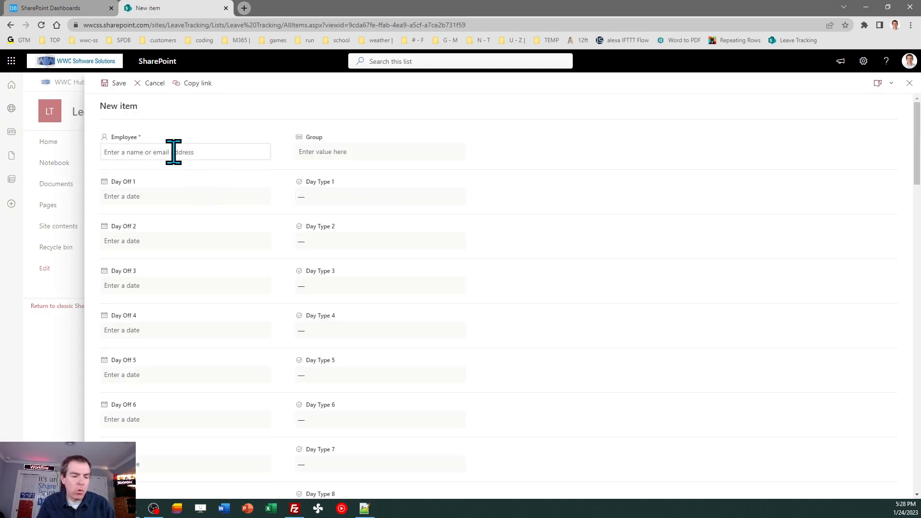
text(adam)
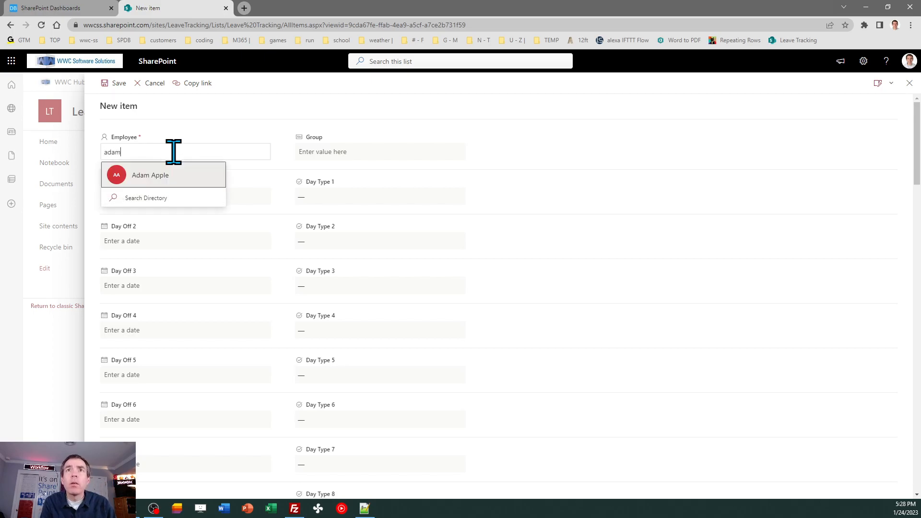
click(182, 176)
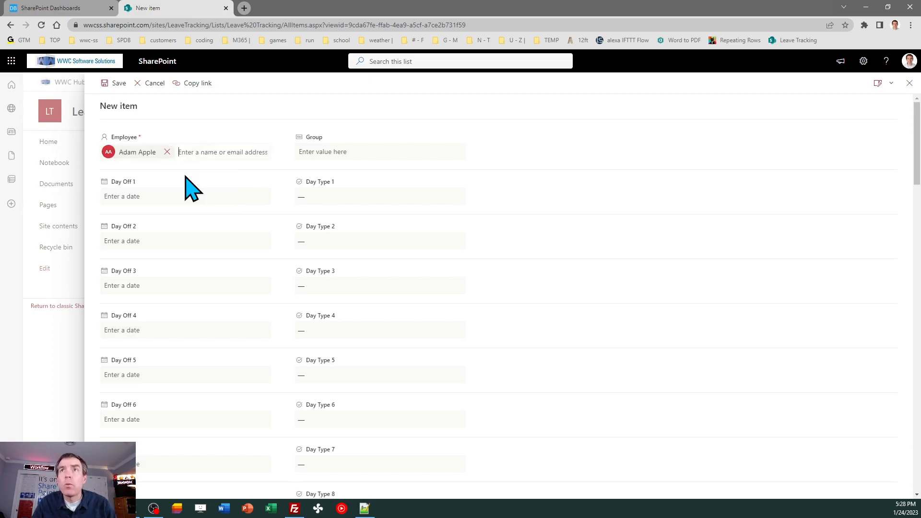
click(328, 151)
text(Man)
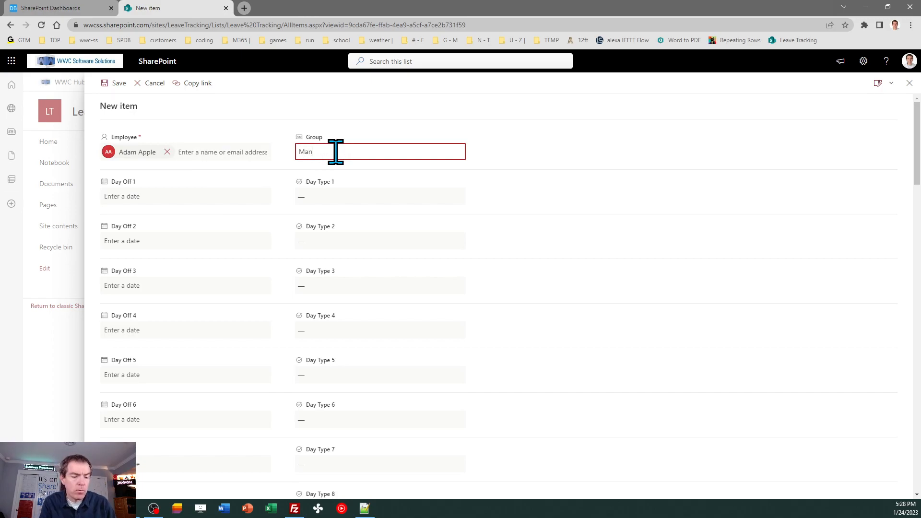
text(agement)
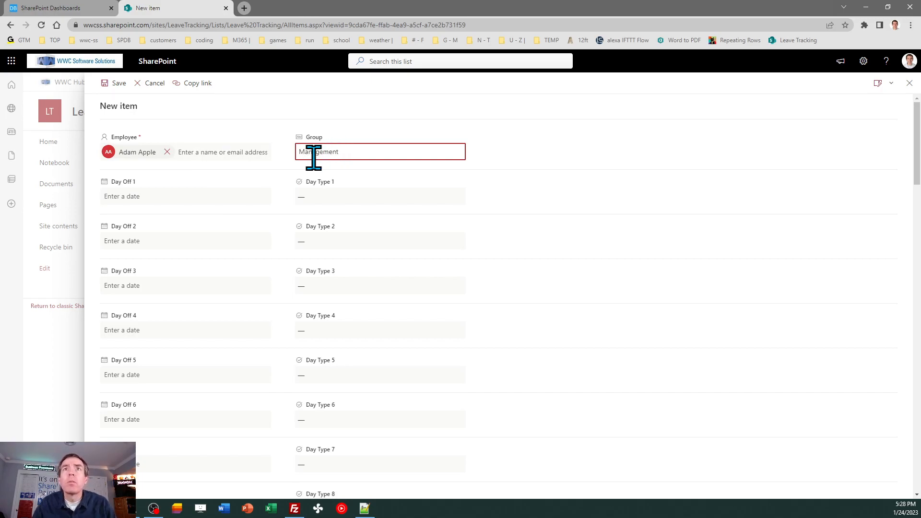
Set the second employee's Day Off 1 to 1/26/2023 with day type Unpaid and save the record
click(157, 196)
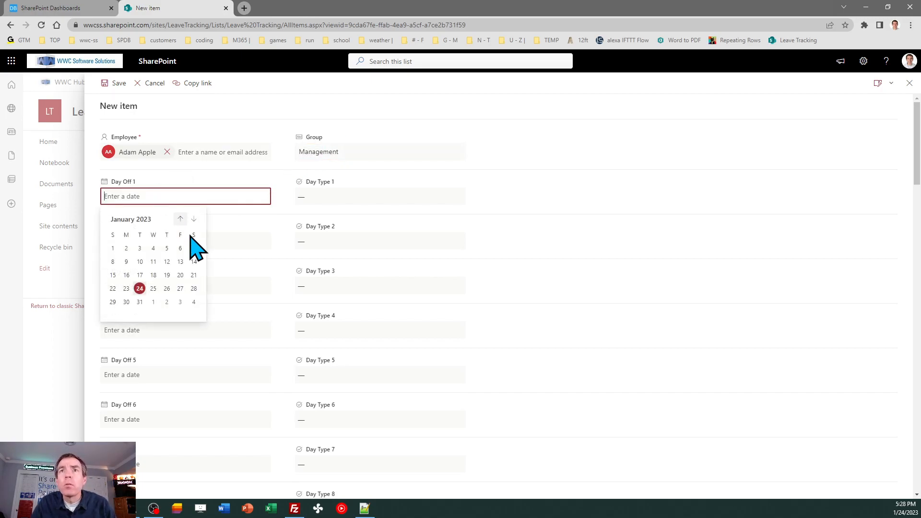
click(167, 288)
click(324, 196)
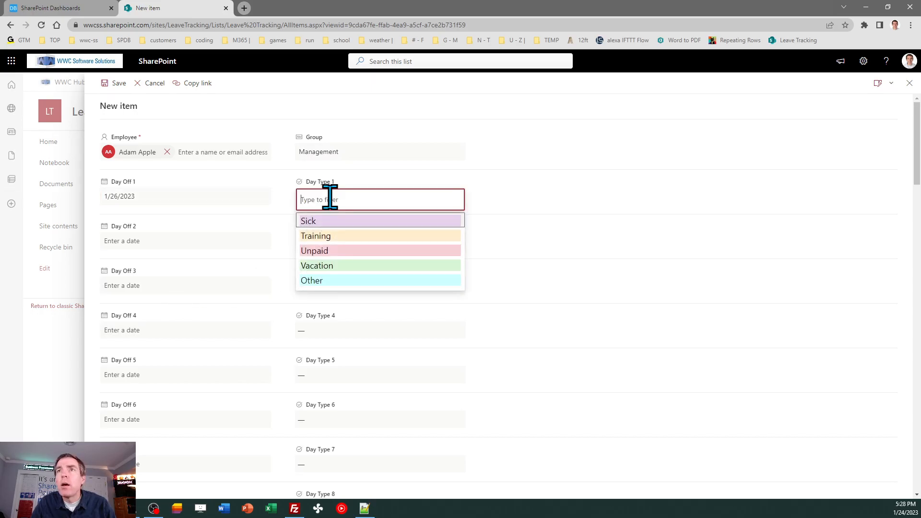
click(339, 249)
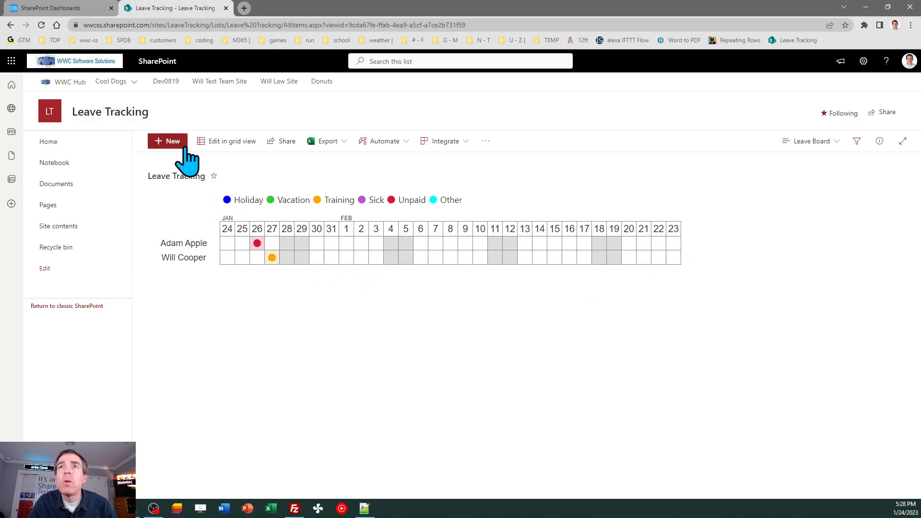
Examine the Start Date setting on SharePointDashboards.com and compare the template options with the Leave Board view in SharePoint
click(62, 8)
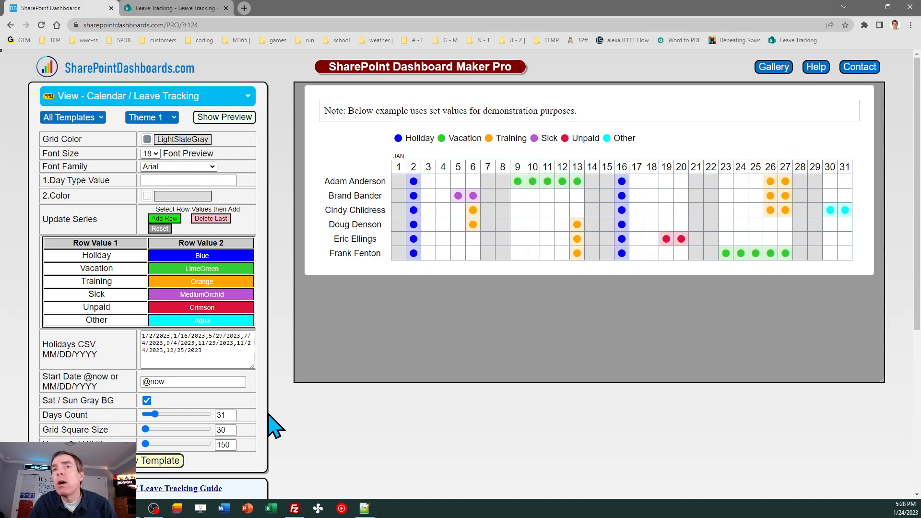
click(179, 382)
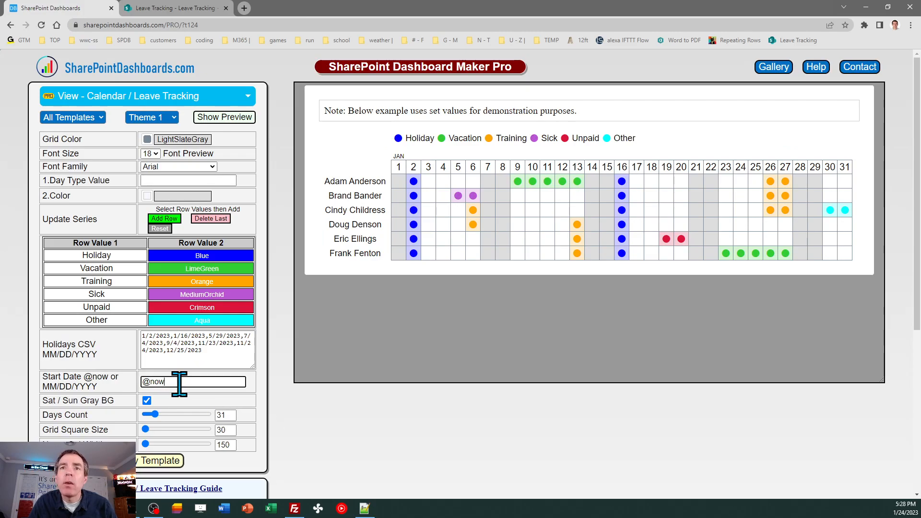
drag(179, 382, 143, 381)
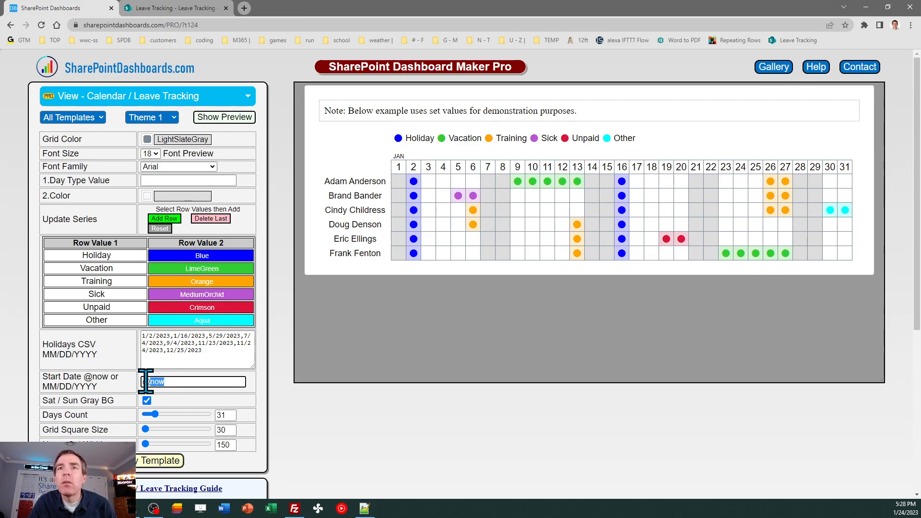
click(194, 385)
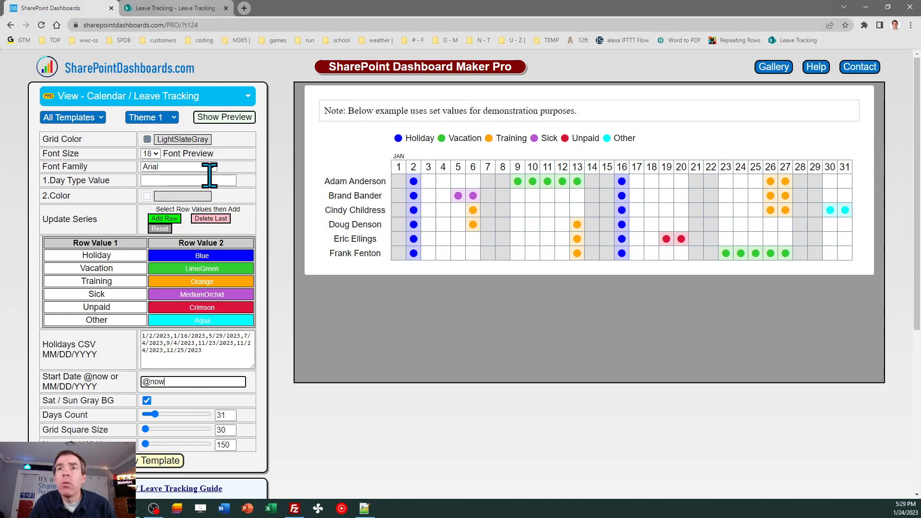
click(174, 10)
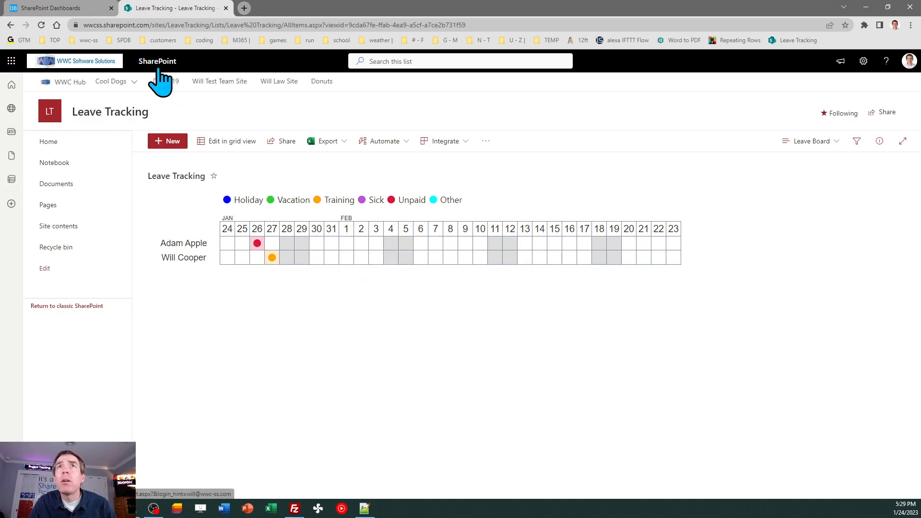
click(72, 9)
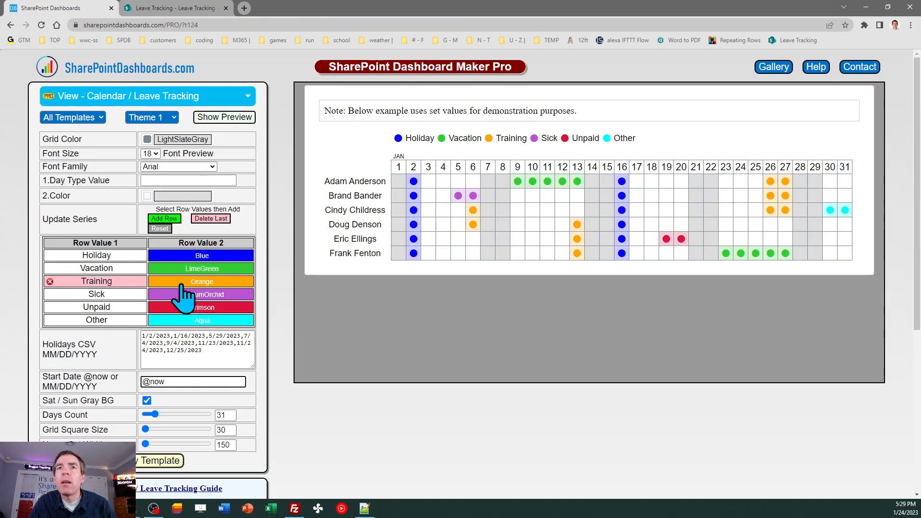
Set the template's Start Date to 1/1/2023 and copy the updated template code
triple_click(172, 380)
mouse_move(286, 512)
text(1/1/2023)
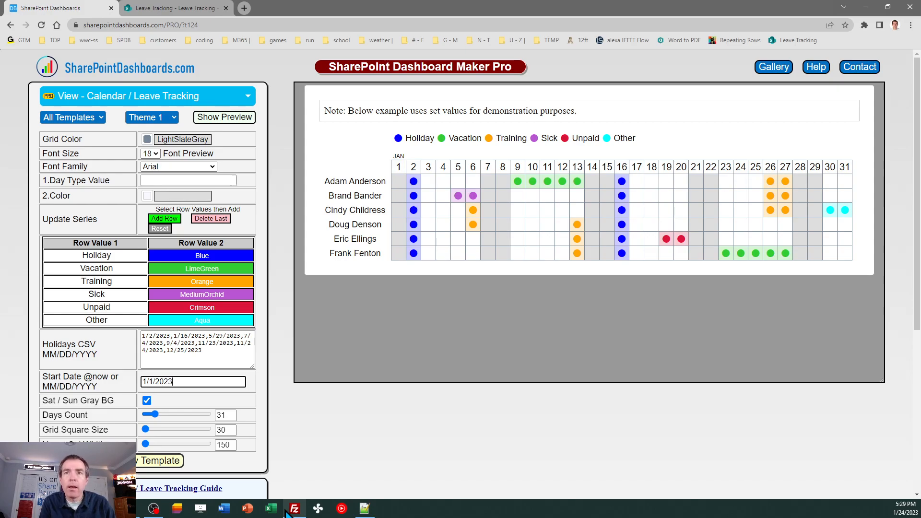
key(Tab)
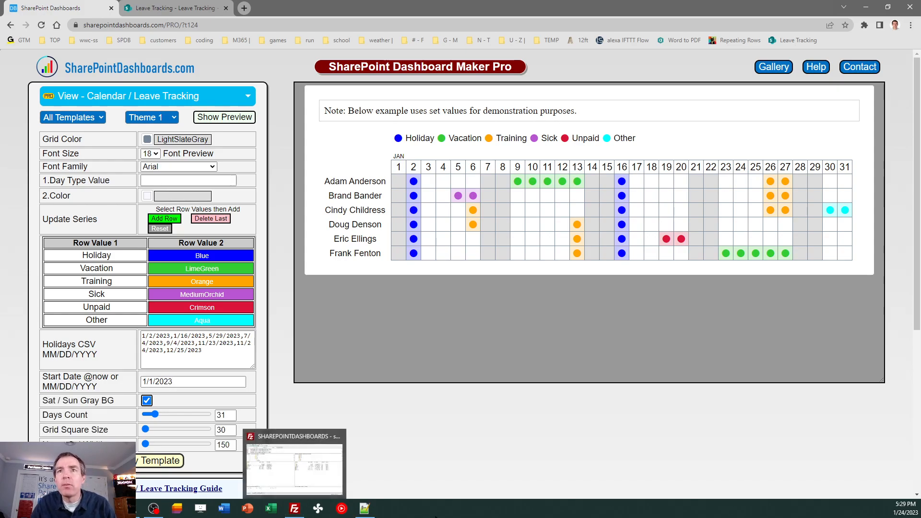
click(150, 463)
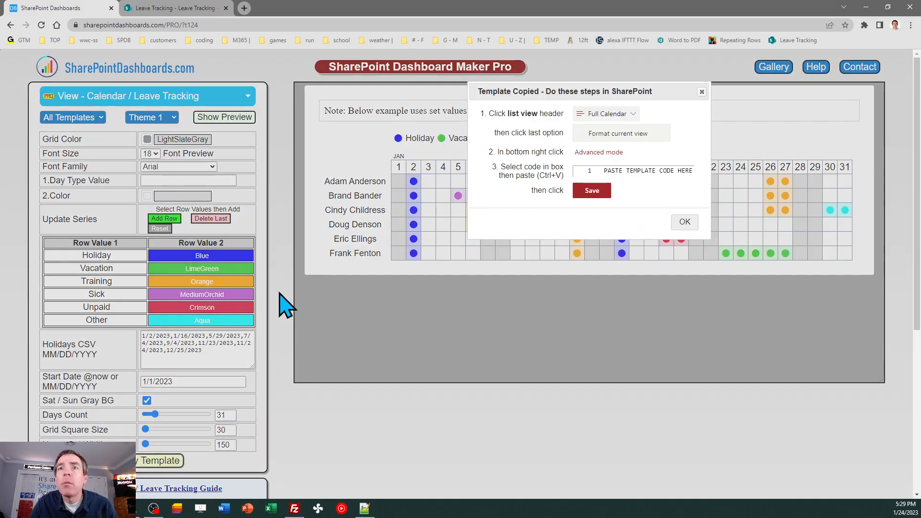
click(685, 223)
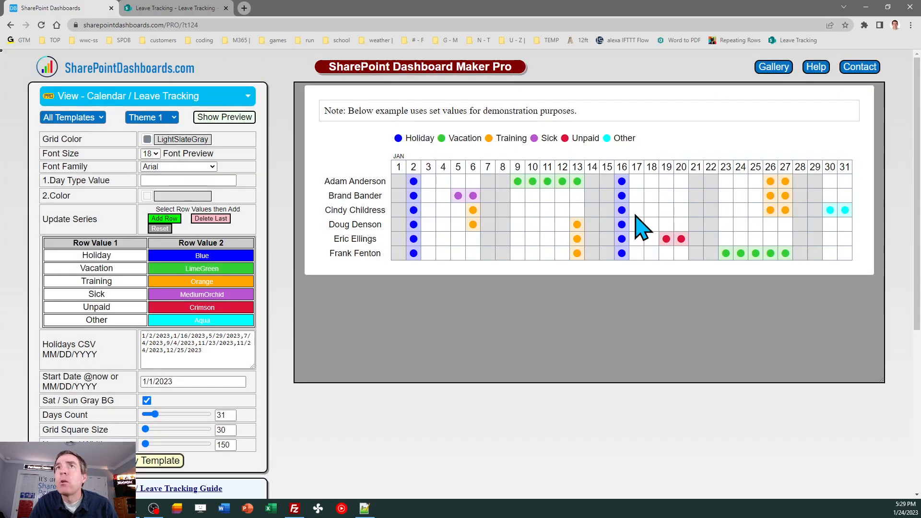
Switch to the SharePoint list, replace the Leave Board view's formatting JSON with the template code starting 1/1/2023, and save it
click(175, 8)
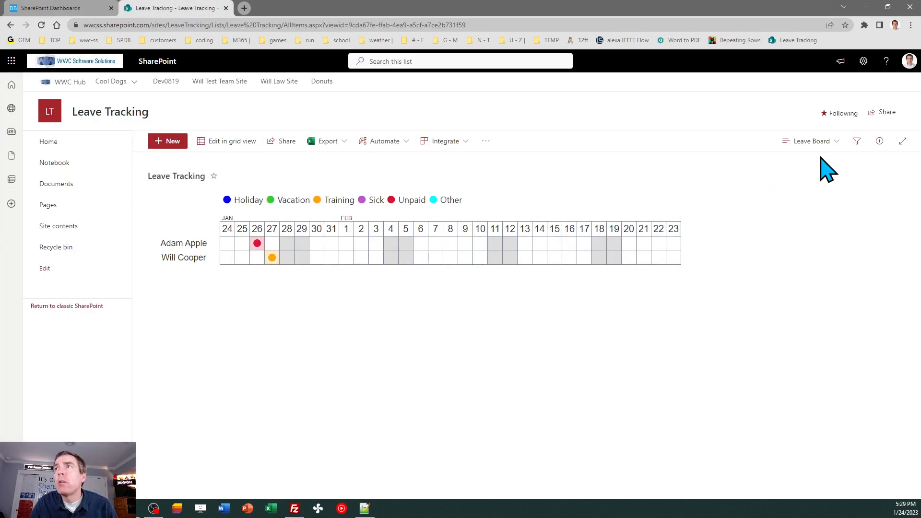
click(811, 141)
click(832, 356)
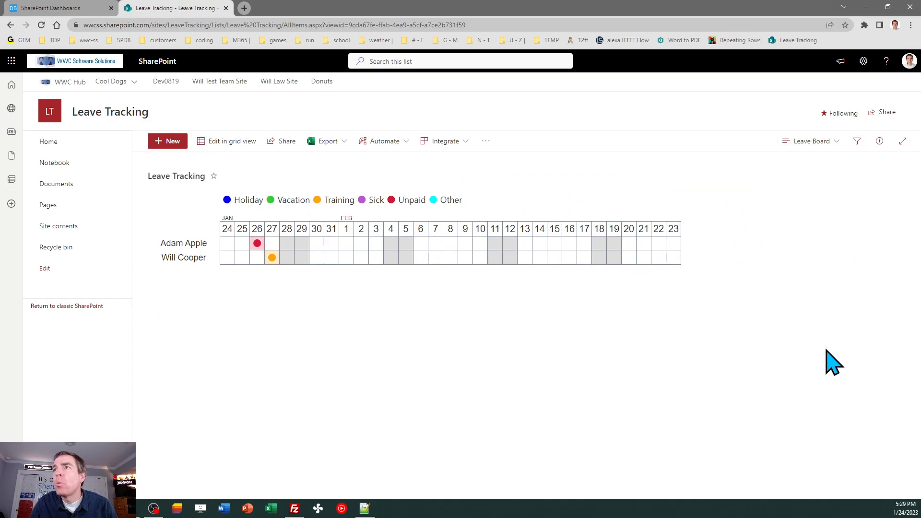
click(793, 361)
key(ctrl+a)
key(ctrl+v)
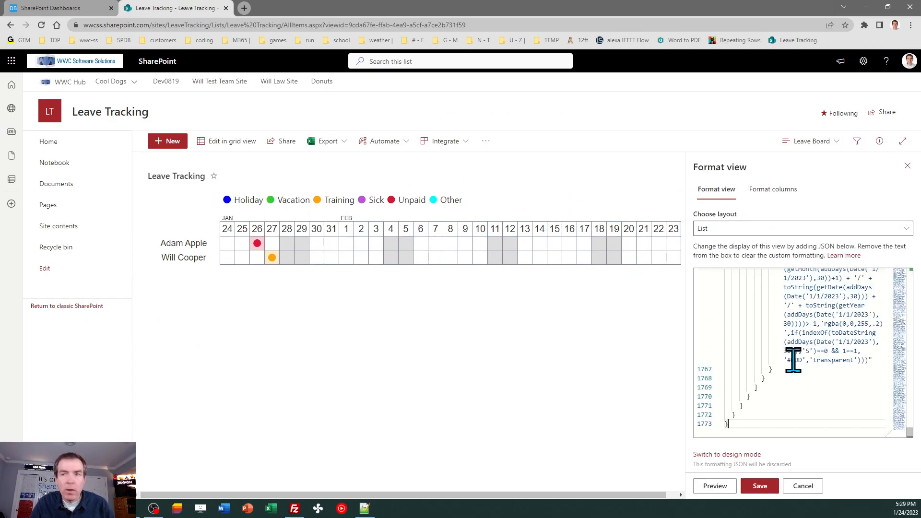
click(761, 486)
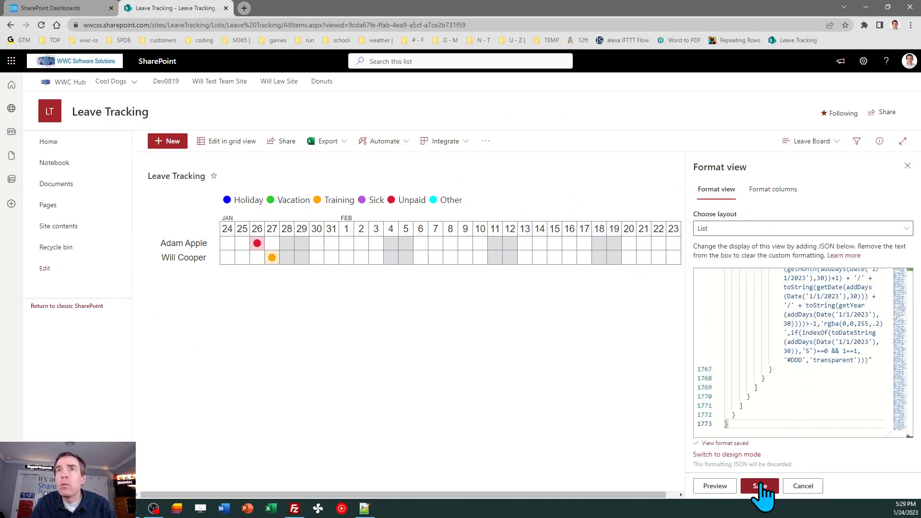
click(907, 167)
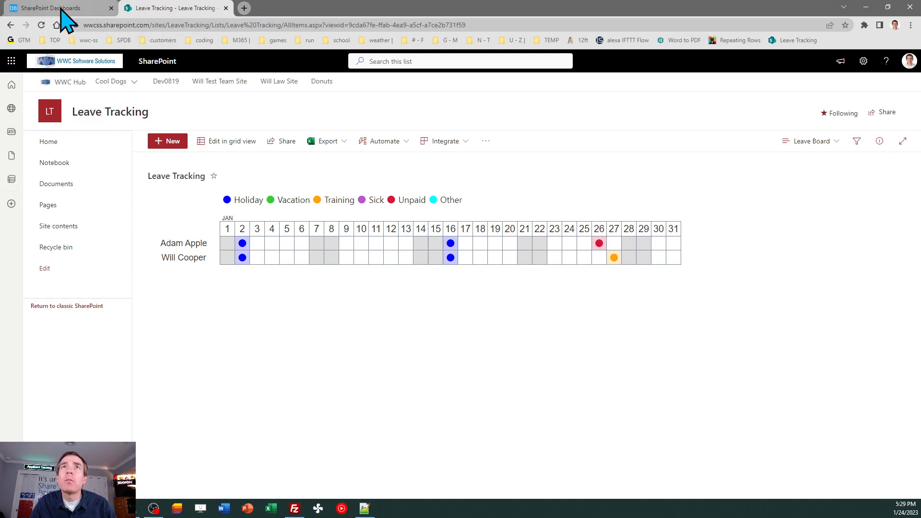
Switch back to SharePointDashboards.com and set the Leave Tracking template's Days Count to 90
mouse_move(64, 14)
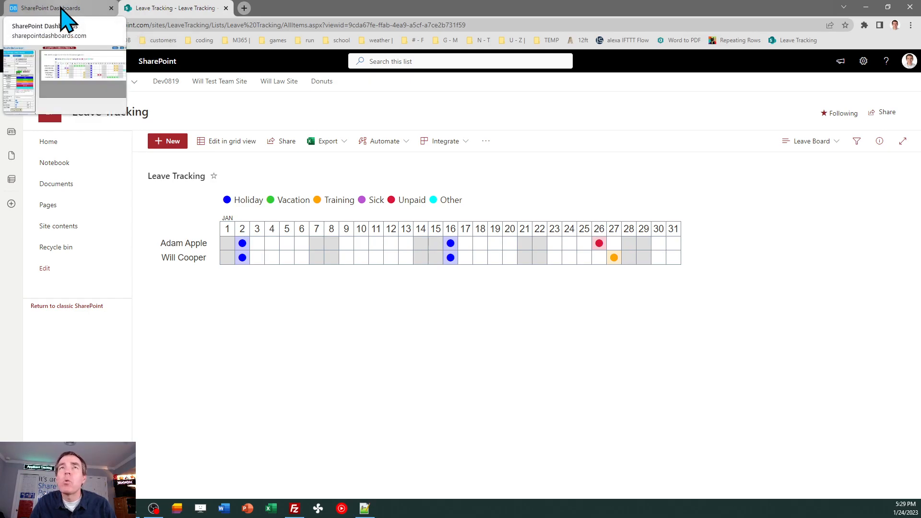
click(64, 14)
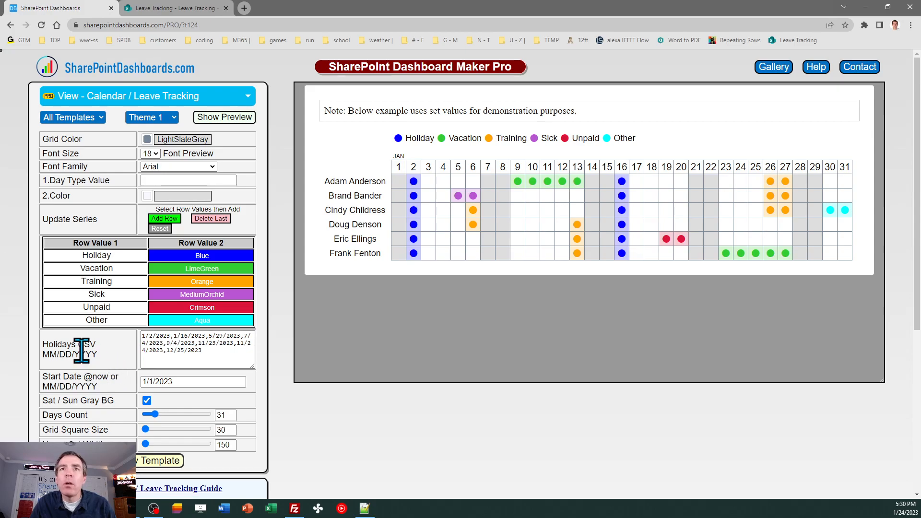
click(204, 350)
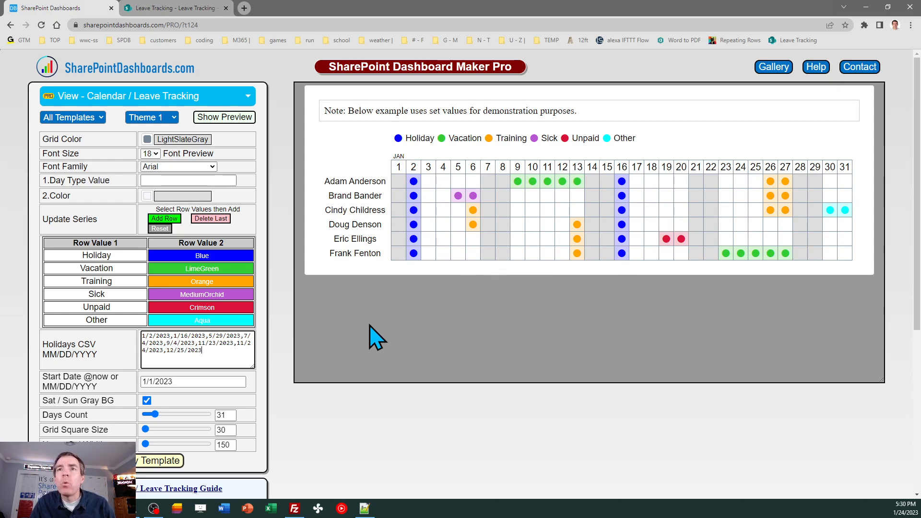
click(232, 415)
drag(233, 415, 220, 419)
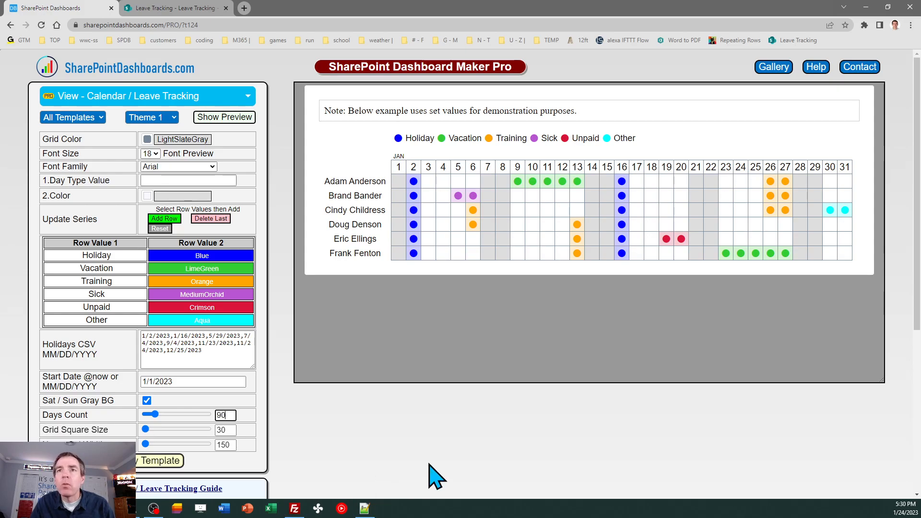
key(Tab)
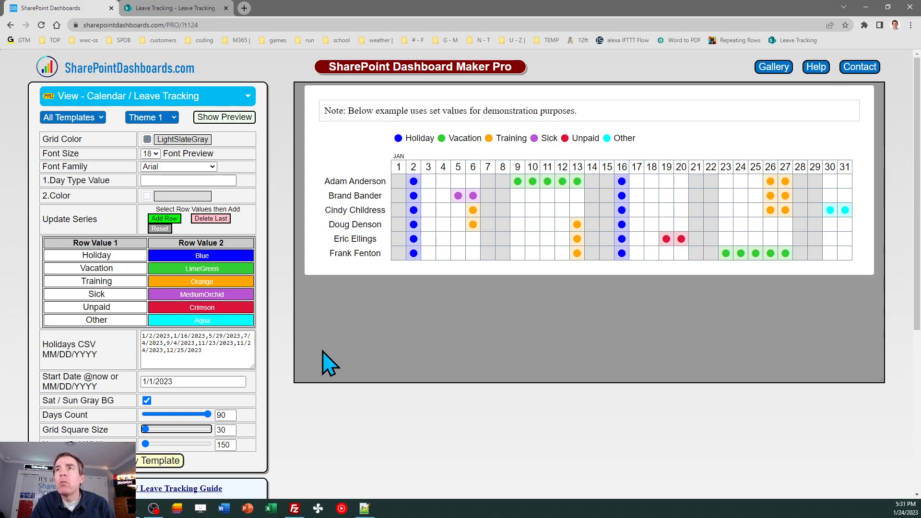
Turn the Saturday/Sunday gray background off and back on, and set Grid Square Size to 35
drag(147, 401, 158, 400)
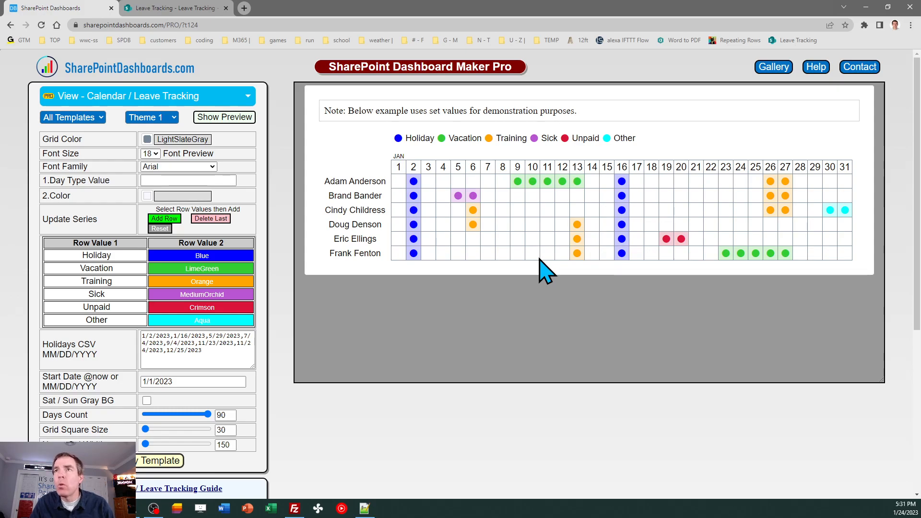
click(147, 400)
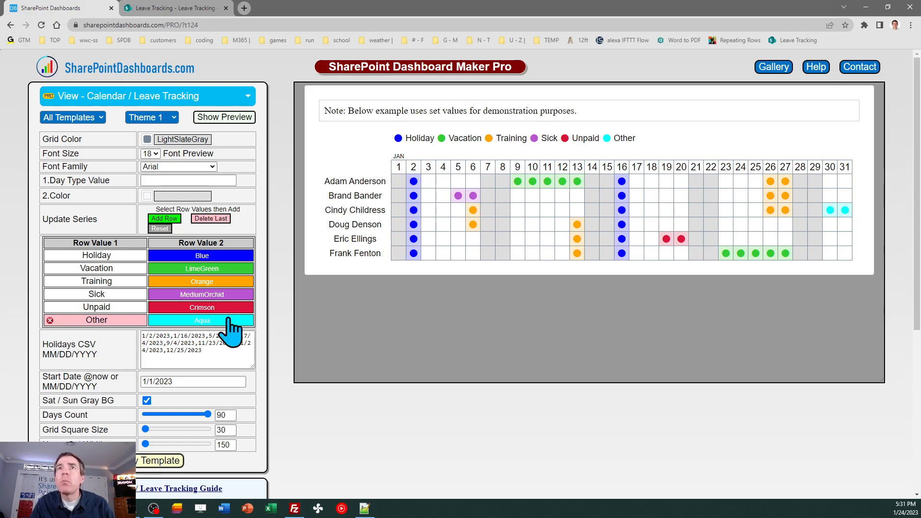
double_click(226, 430)
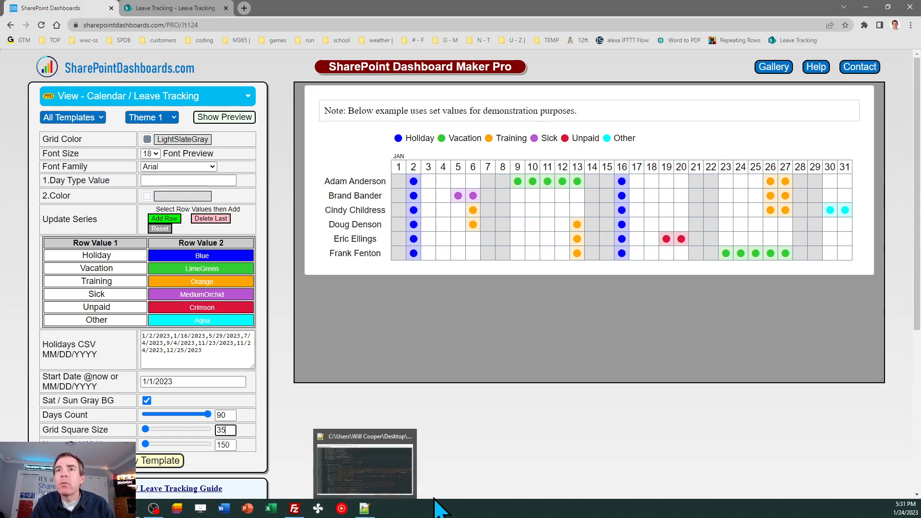
key(Tab)
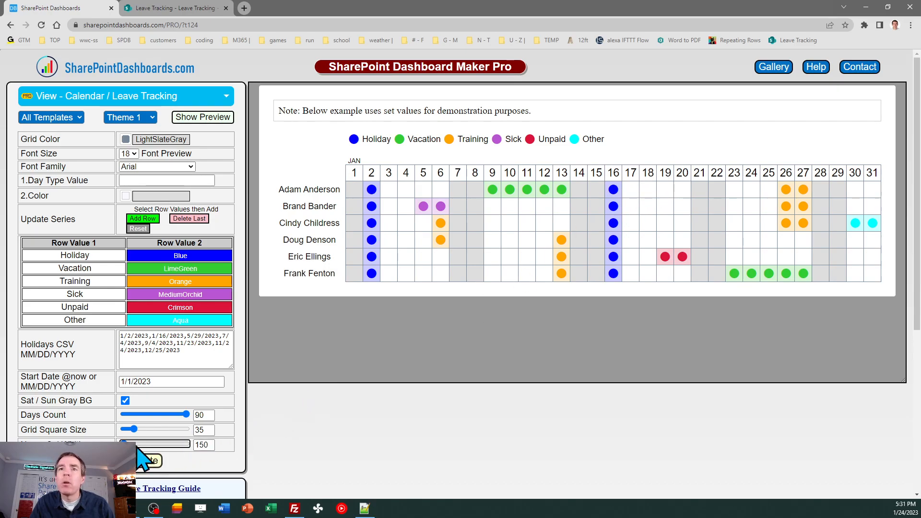
Set the template's name column width to 170 and copy the updated template code
double_click(204, 445)
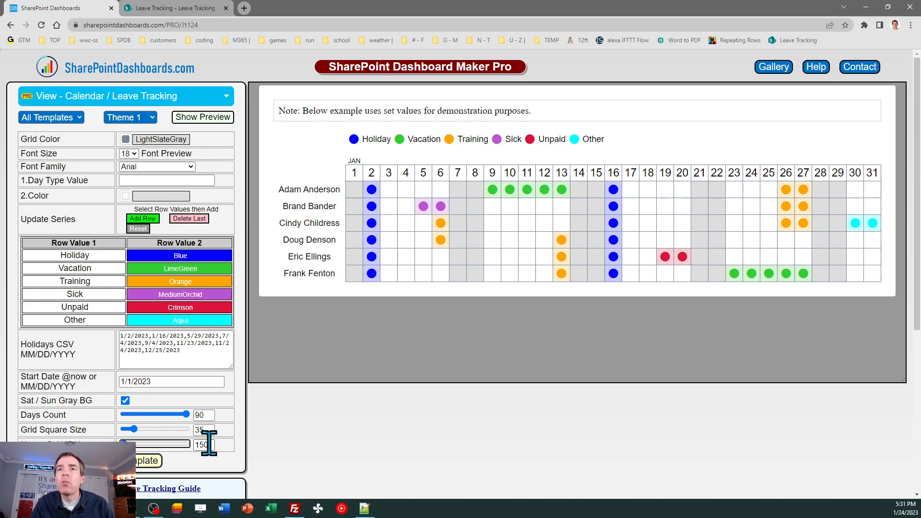
text(170)
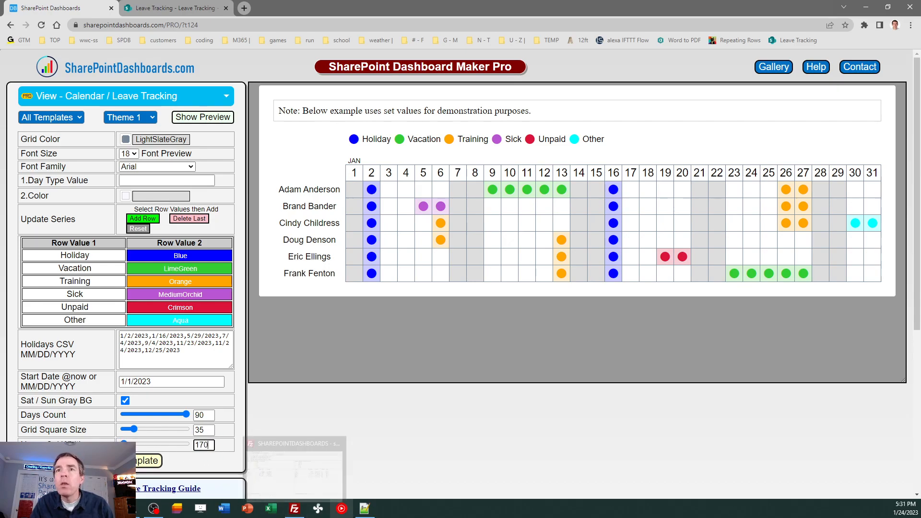
click(288, 468)
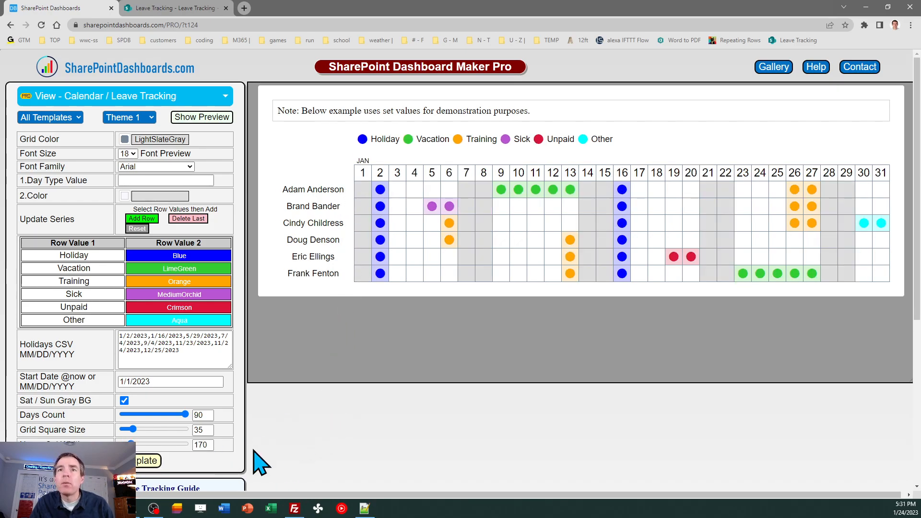
click(149, 468)
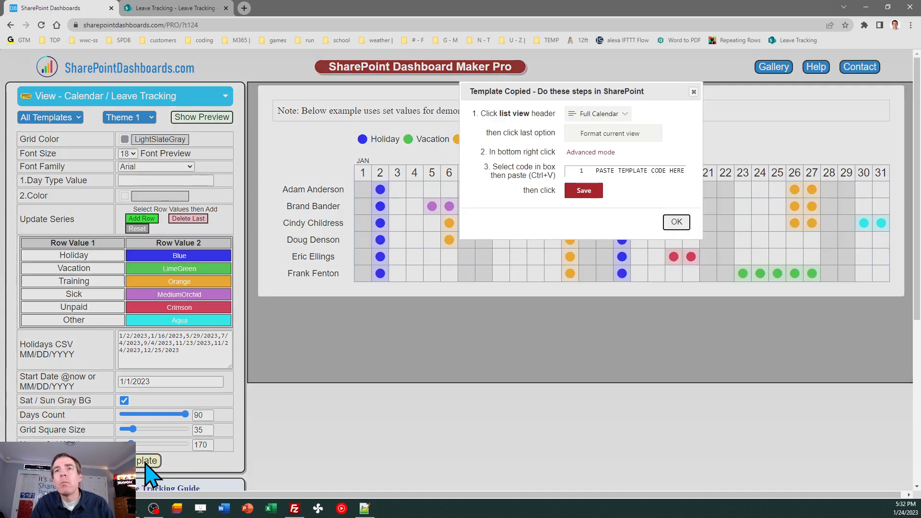
click(674, 222)
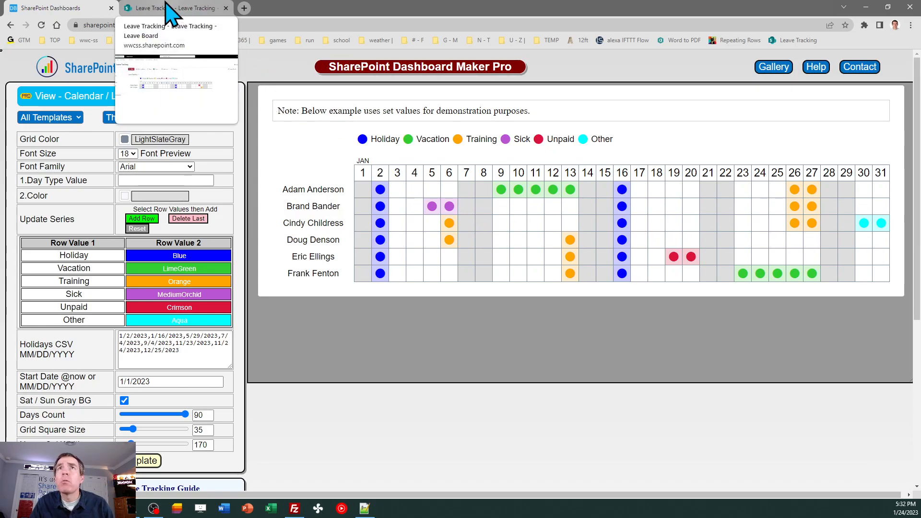
In the SharePoint list, overwrite the Leave Board view's formatting JSON with the copied 90-day template code and save it
click(170, 13)
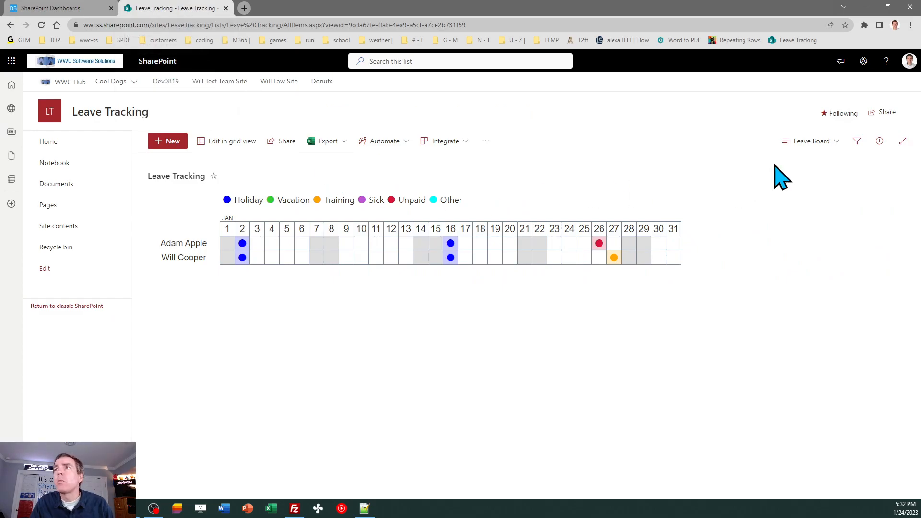
click(800, 141)
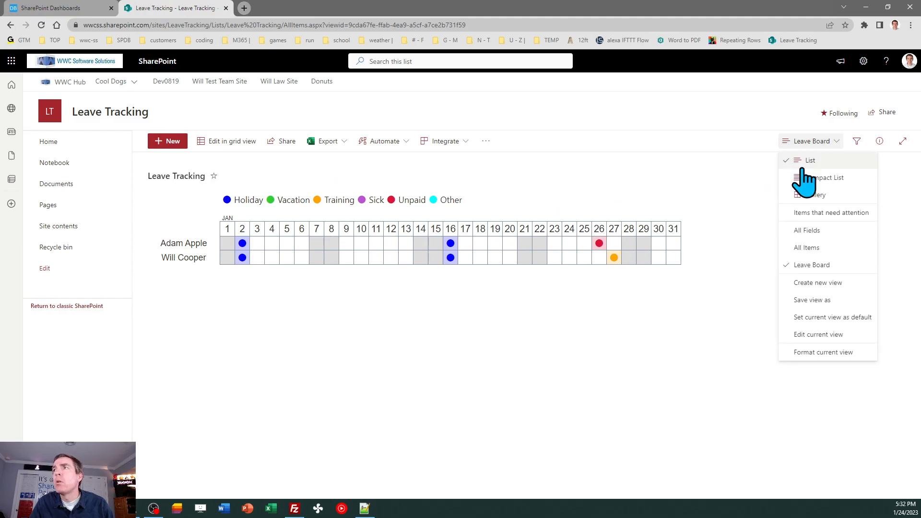
click(816, 354)
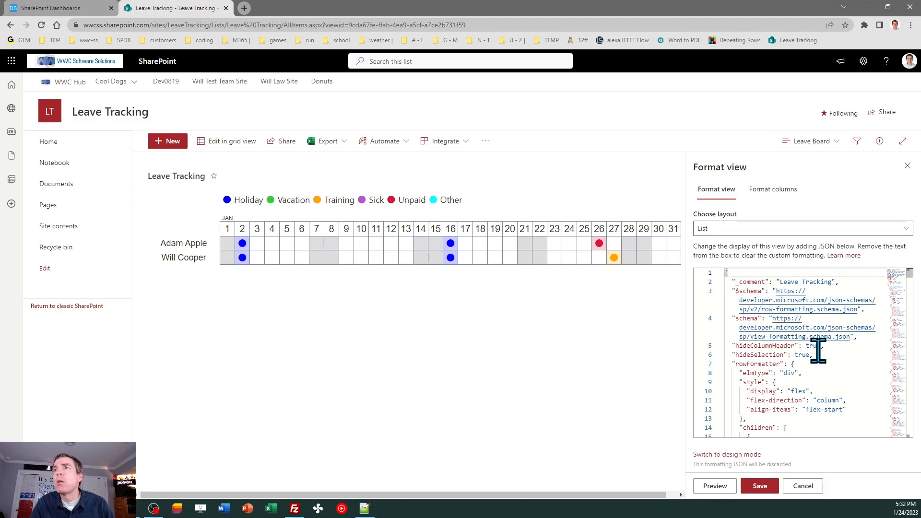
click(761, 364)
key(ctrl+a)
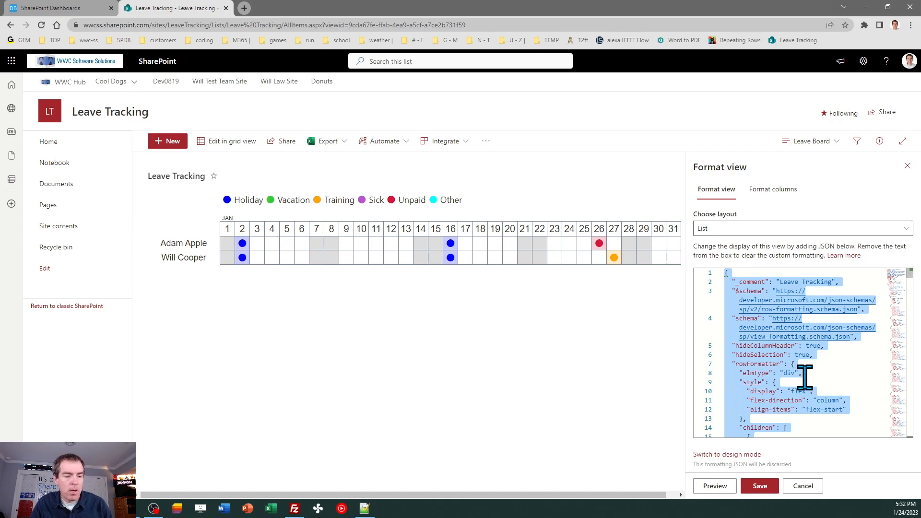
key(ctrl+v)
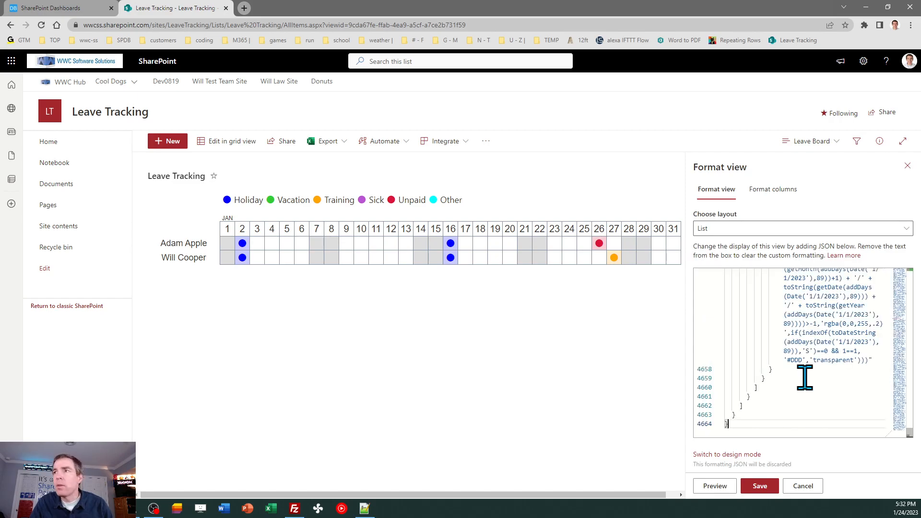
click(763, 486)
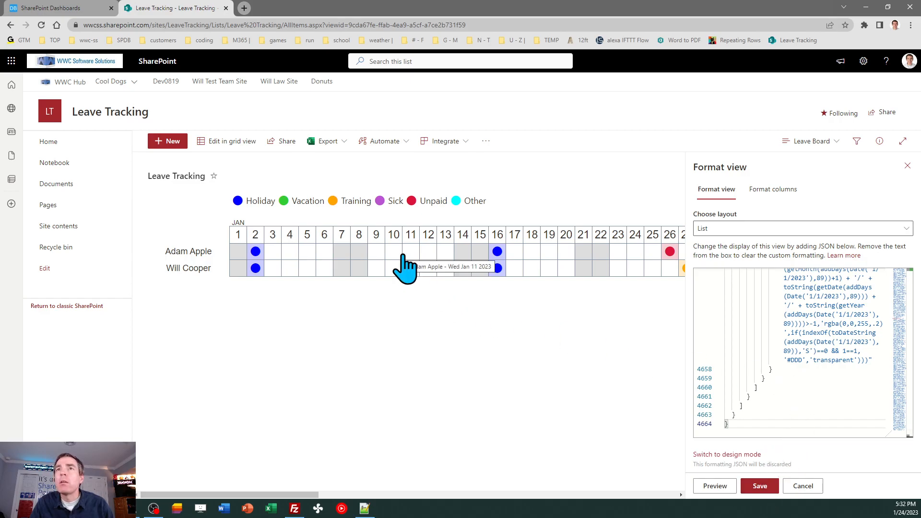
click(908, 166)
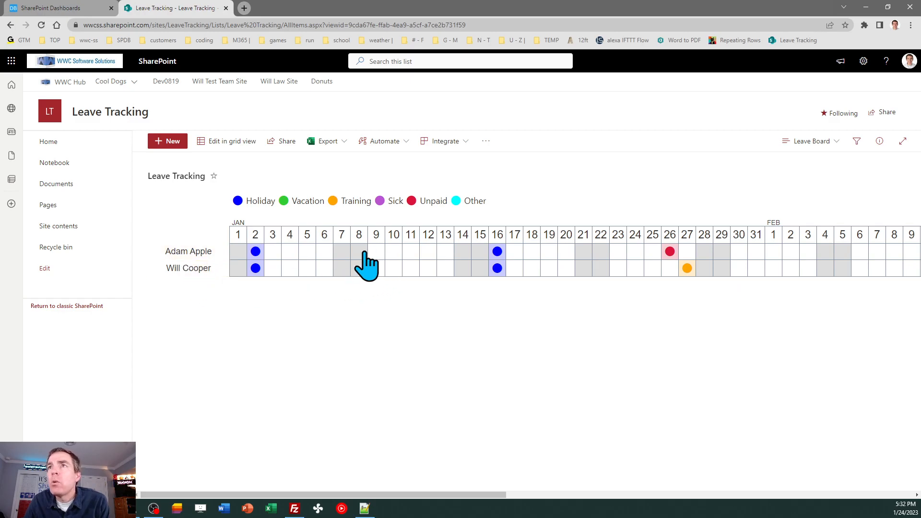
click(196, 251)
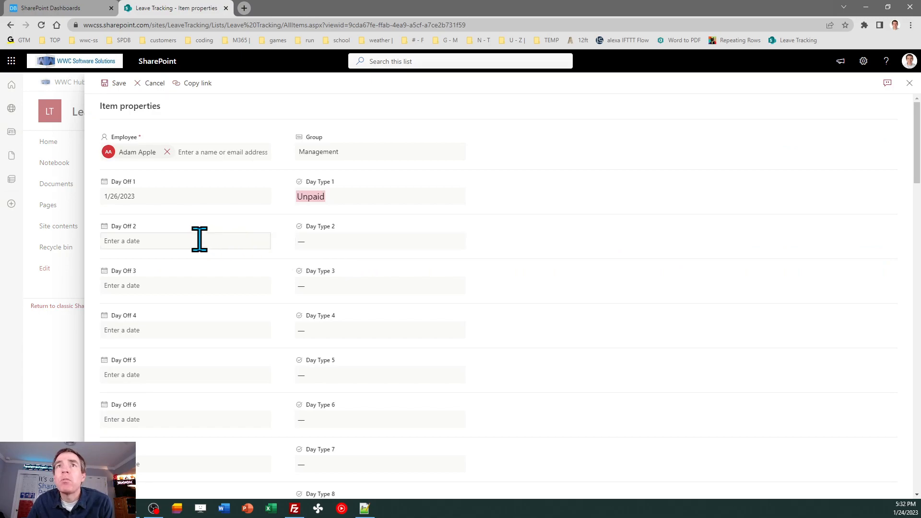
click(176, 242)
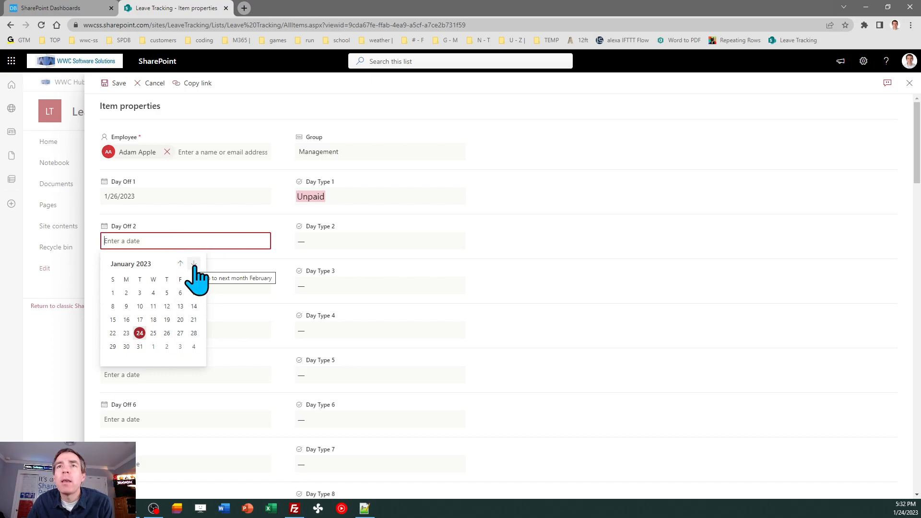
click(156, 83)
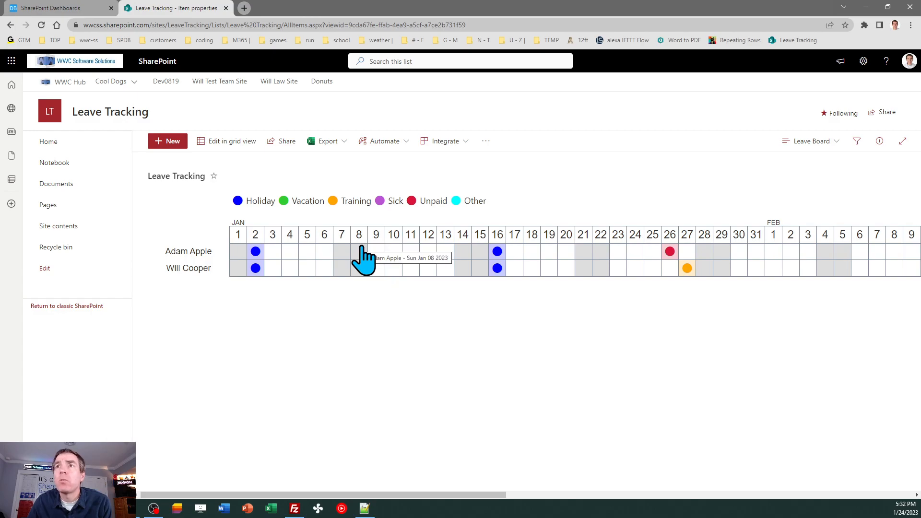
Open the first employee's leave record and set Day Off 2 through Day Off 6 to 1/9/2023 through 1/13/2023, one consecutive day each
click(191, 250)
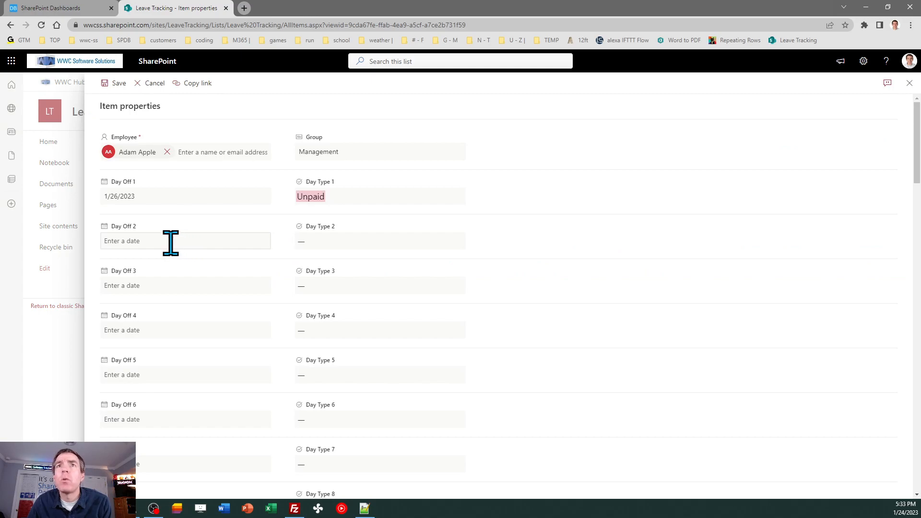
click(170, 240)
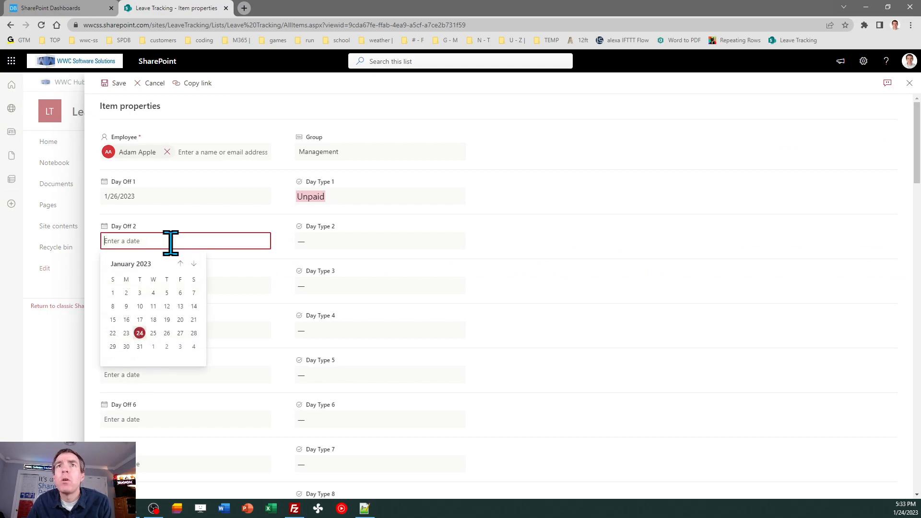
click(127, 307)
click(154, 286)
click(139, 350)
click(151, 329)
click(157, 395)
click(154, 373)
click(168, 305)
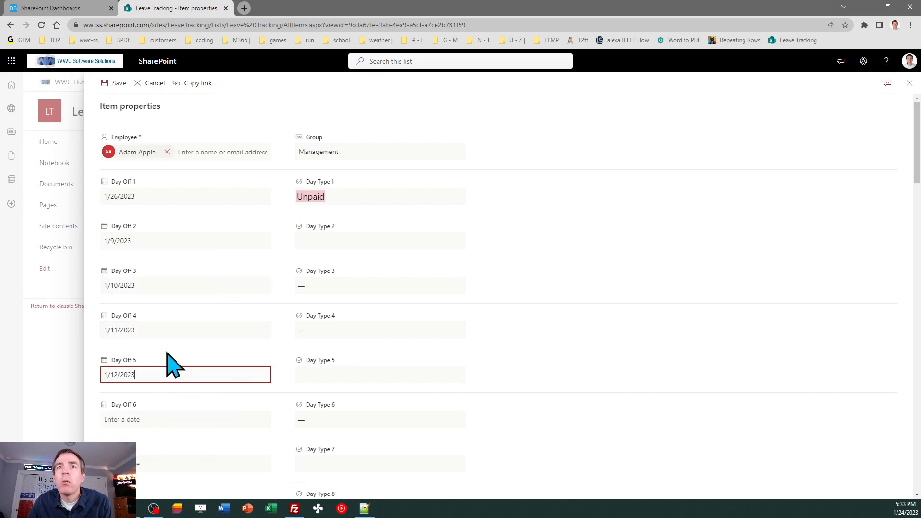
click(160, 420)
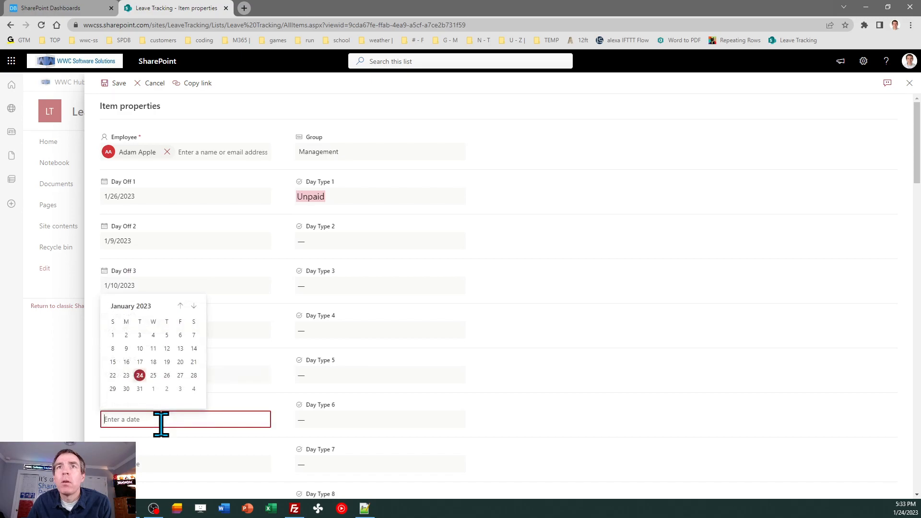
click(180, 348)
Set Day Type 2 through Day Type 6 to Vacation in the employee's leave record and save it
click(327, 240)
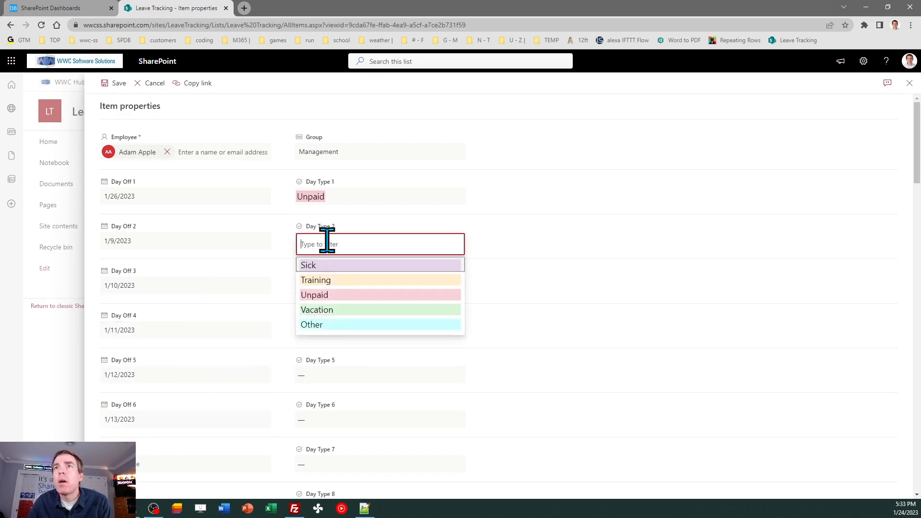
click(331, 310)
click(329, 288)
click(334, 355)
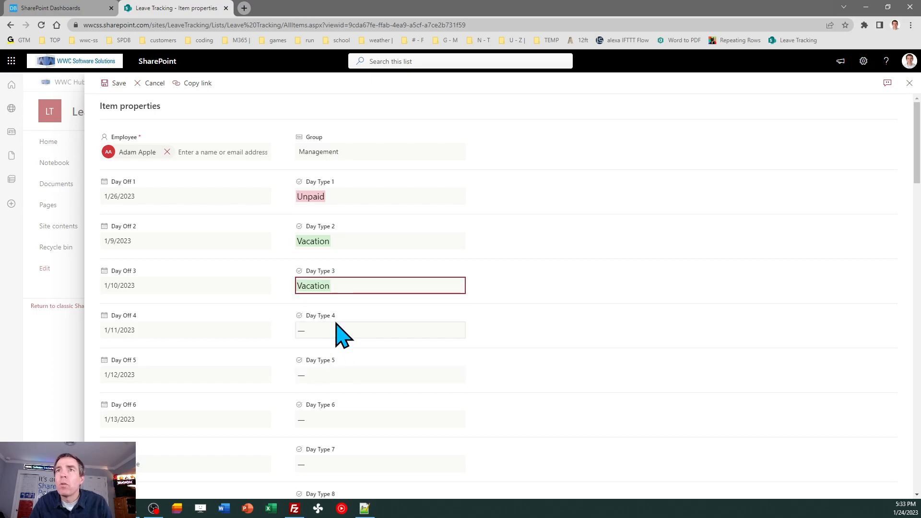
click(330, 335)
click(332, 400)
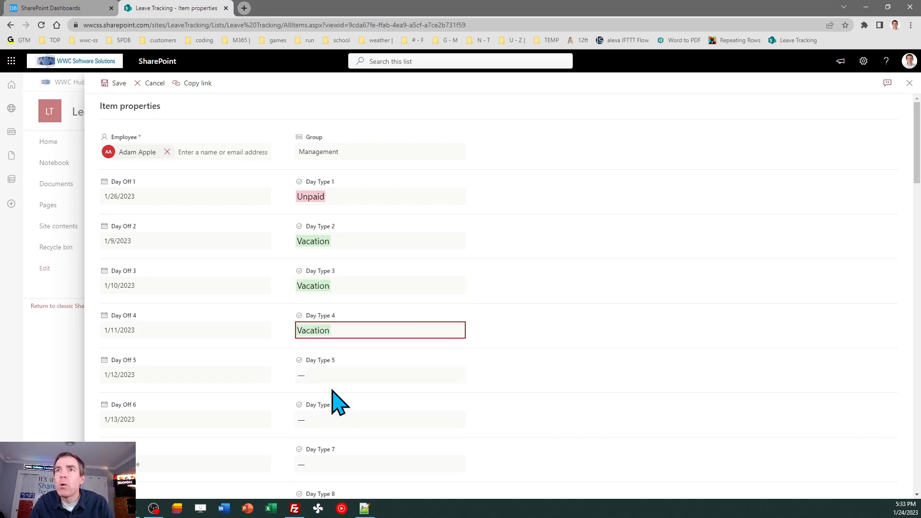
click(329, 373)
click(335, 444)
click(331, 419)
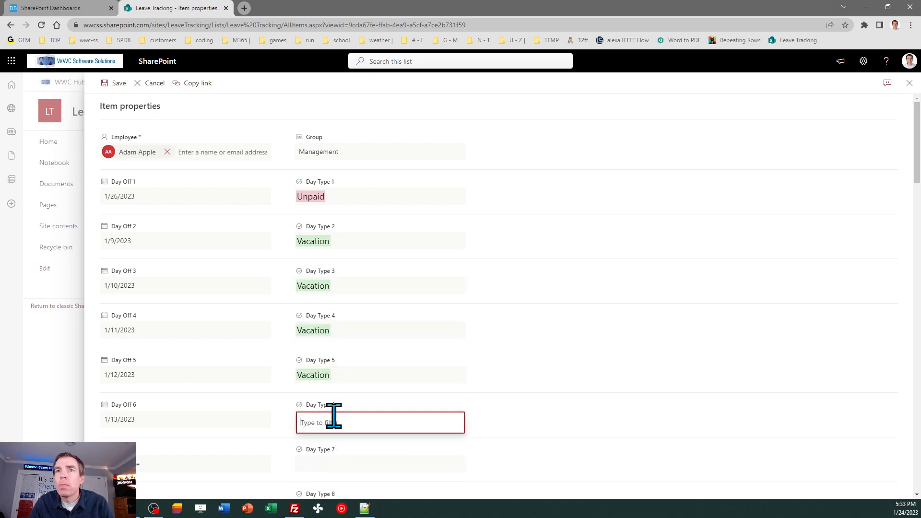
click(503, 406)
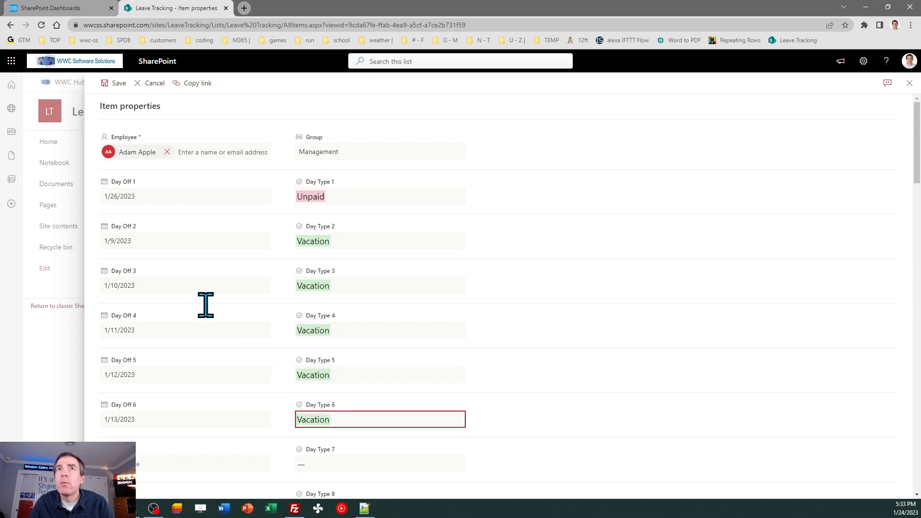
click(114, 83)
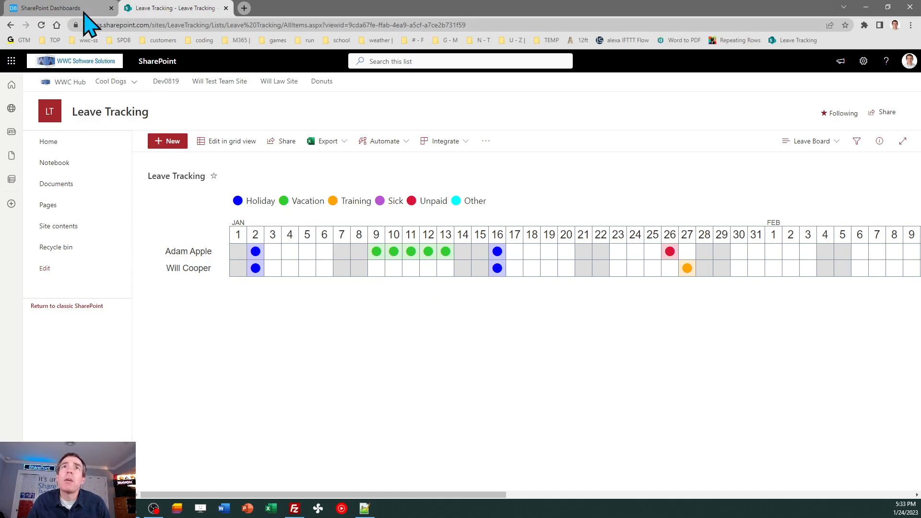
Switch to SharePointDashboards.com, open the SharePoint Templates Gallery and look through its charting and input templates
click(61, 7)
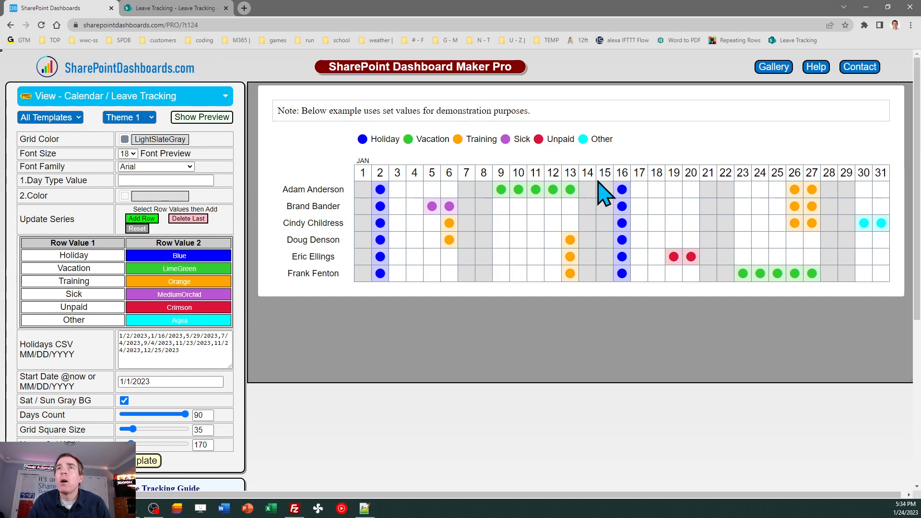
click(762, 69)
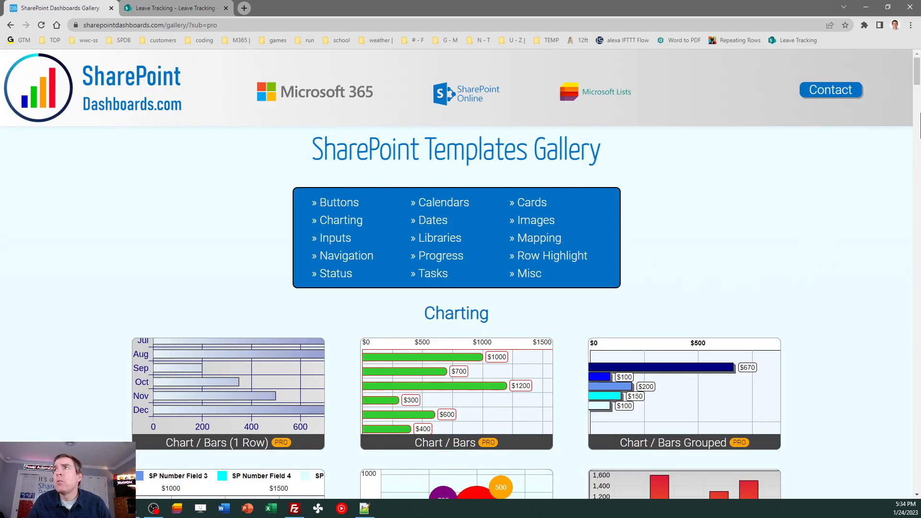
drag(917, 71, 918, 211)
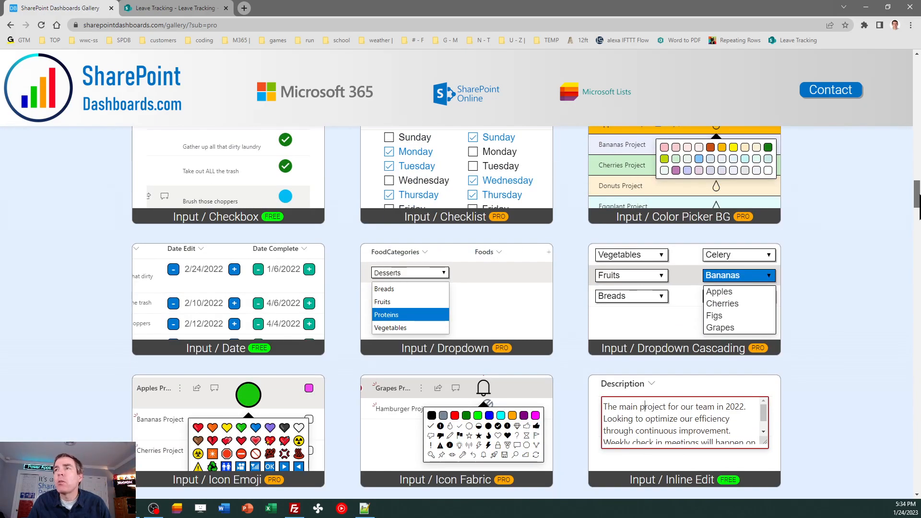
drag(919, 206, 918, 131)
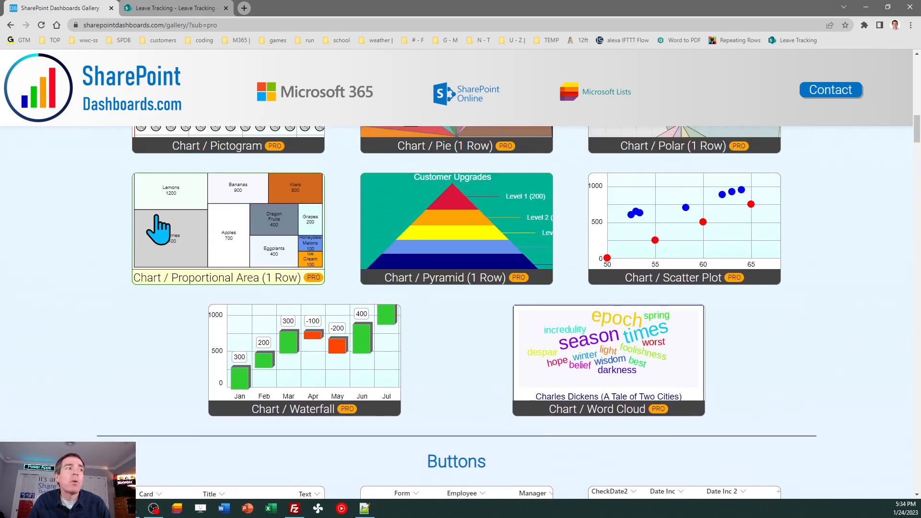
key(alt+Tab)
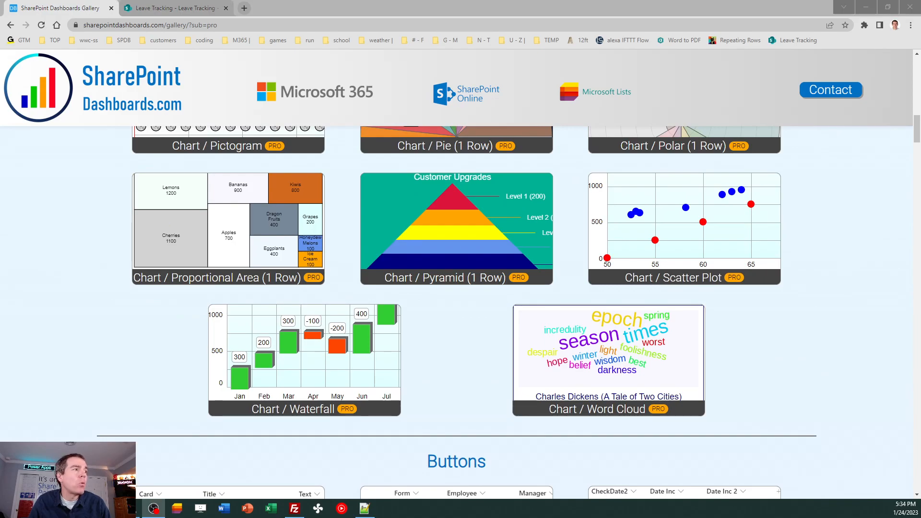